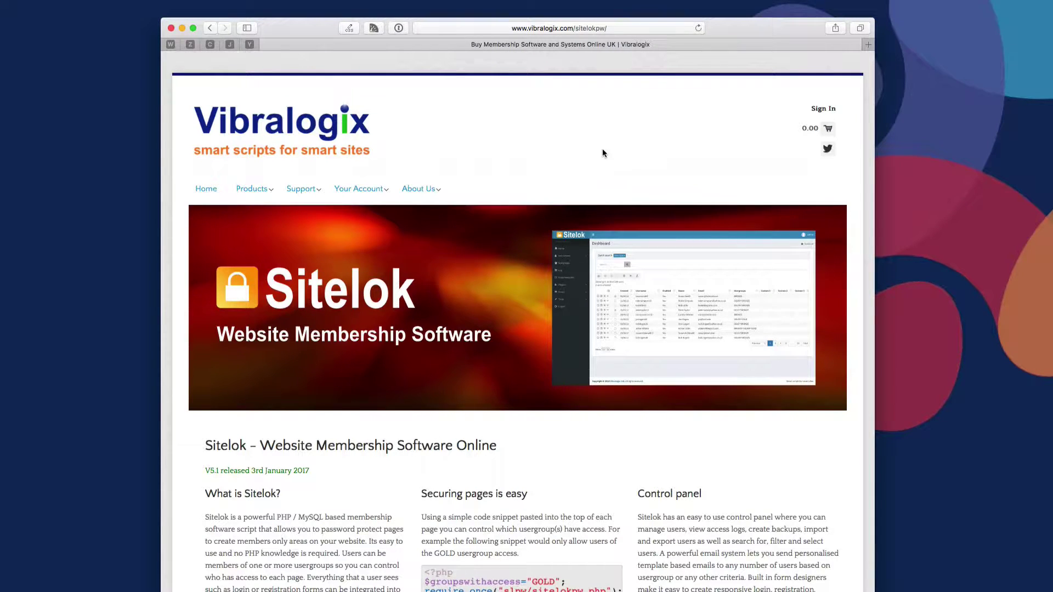
Scroll through the Sitelok Website Membership Software page at vibralogix.com in Safari
scroll(576, 182, down, 10)
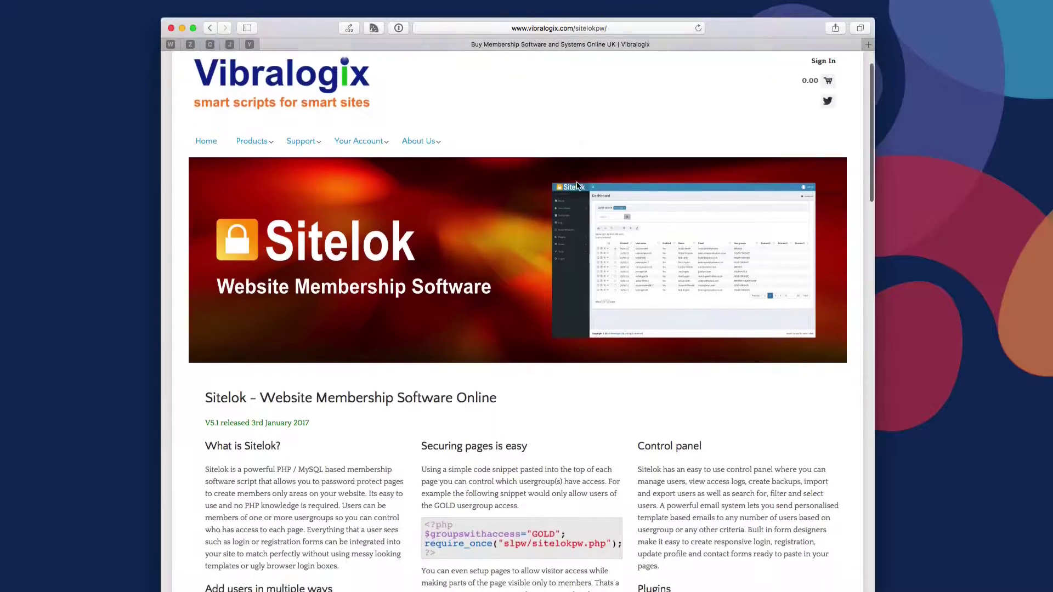
scroll(577, 186, down, 6)
scroll(577, 186, up, 15)
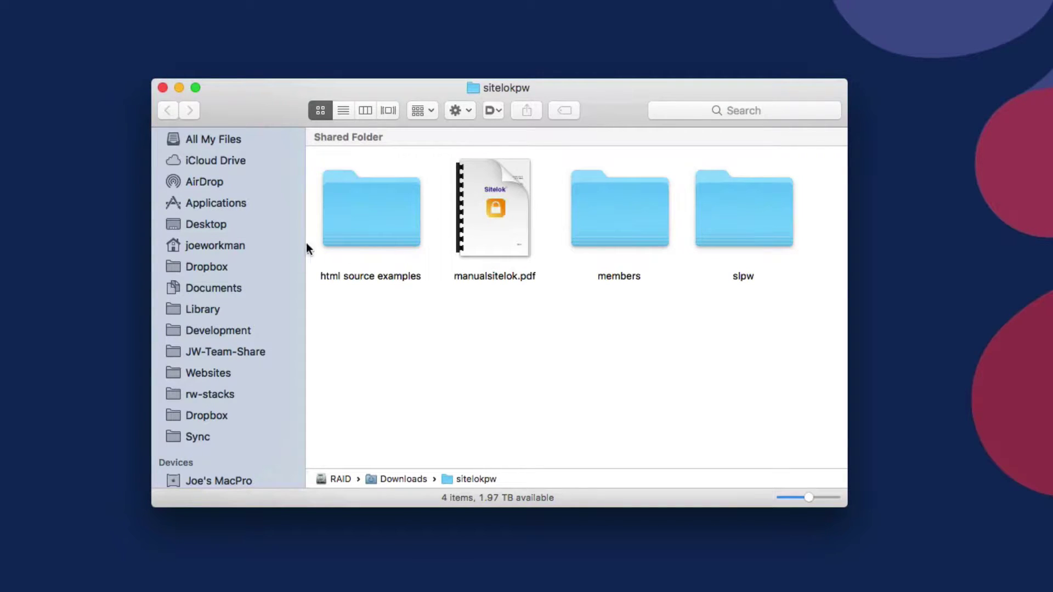
click(379, 214)
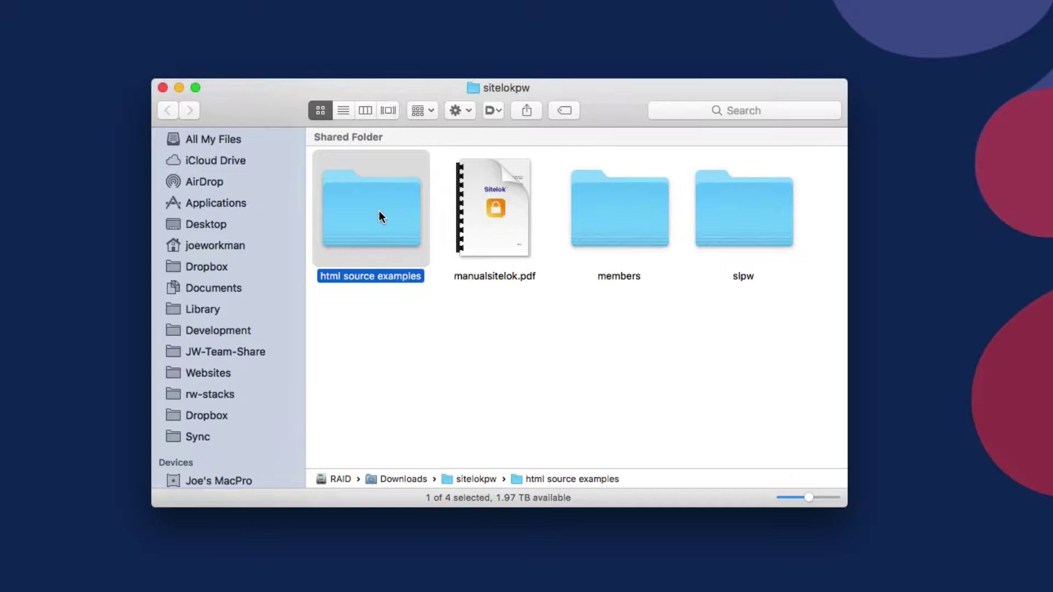
click(509, 207)
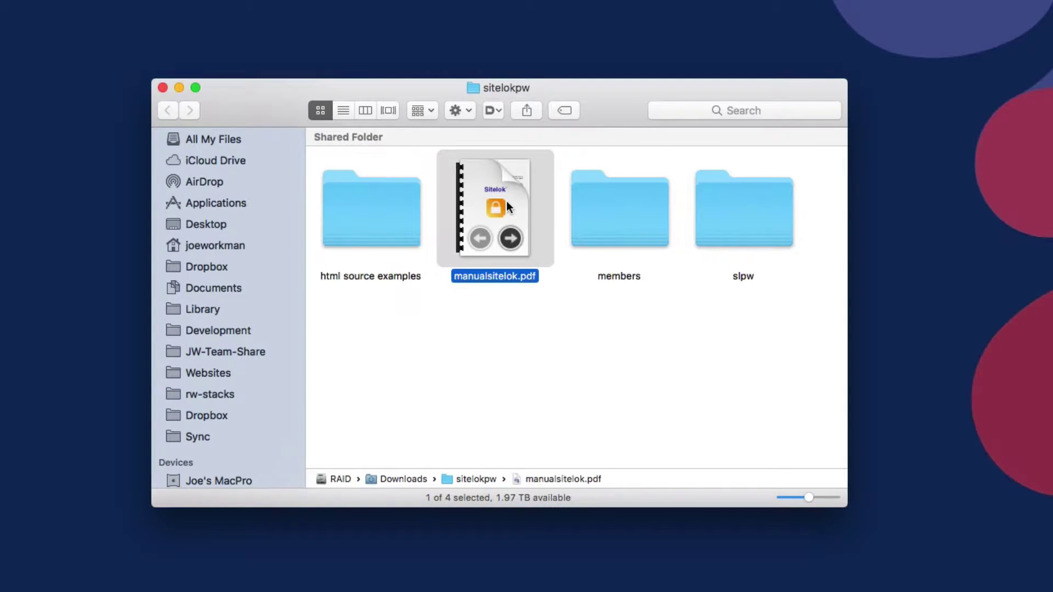
click(609, 215)
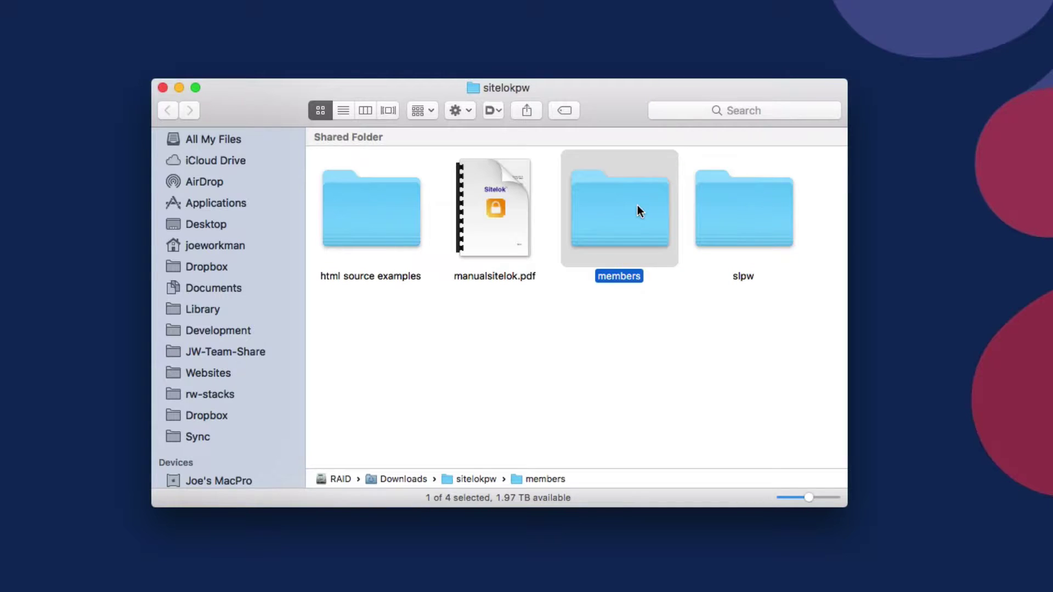
double_click(638, 211)
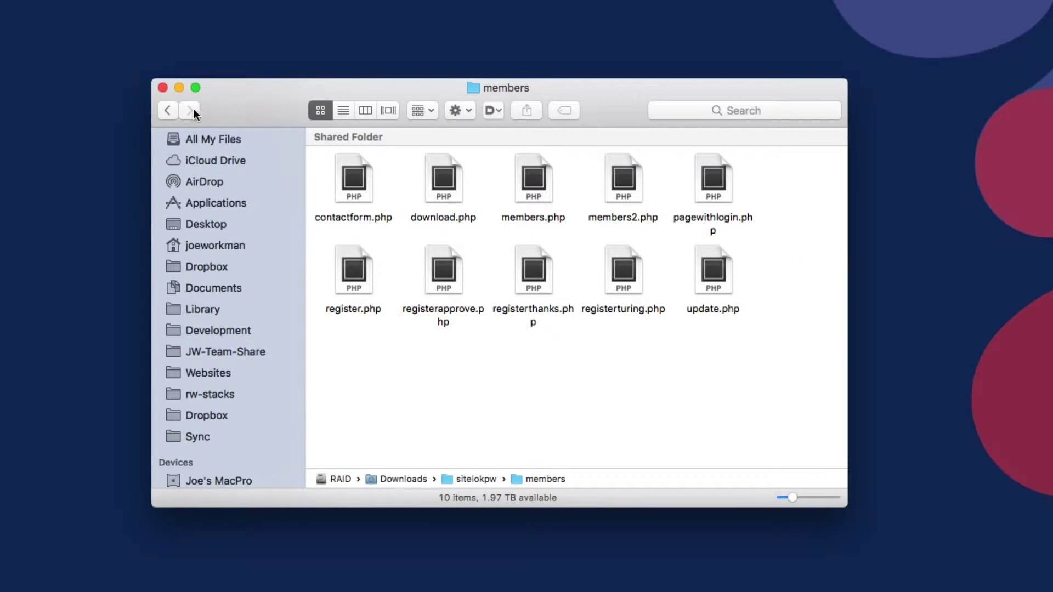
click(168, 112)
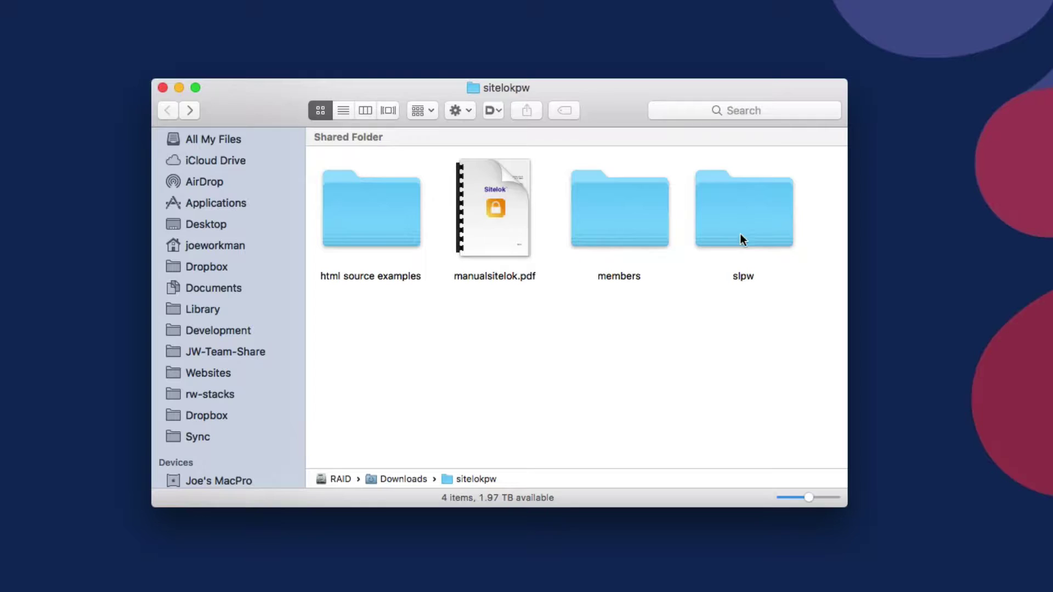
click(755, 214)
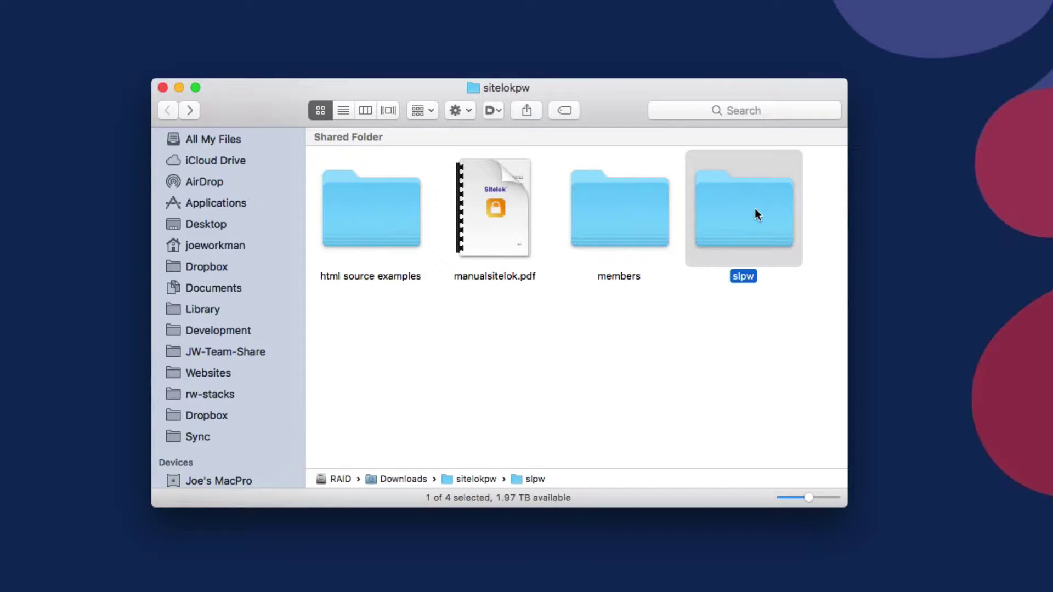
double_click(755, 211)
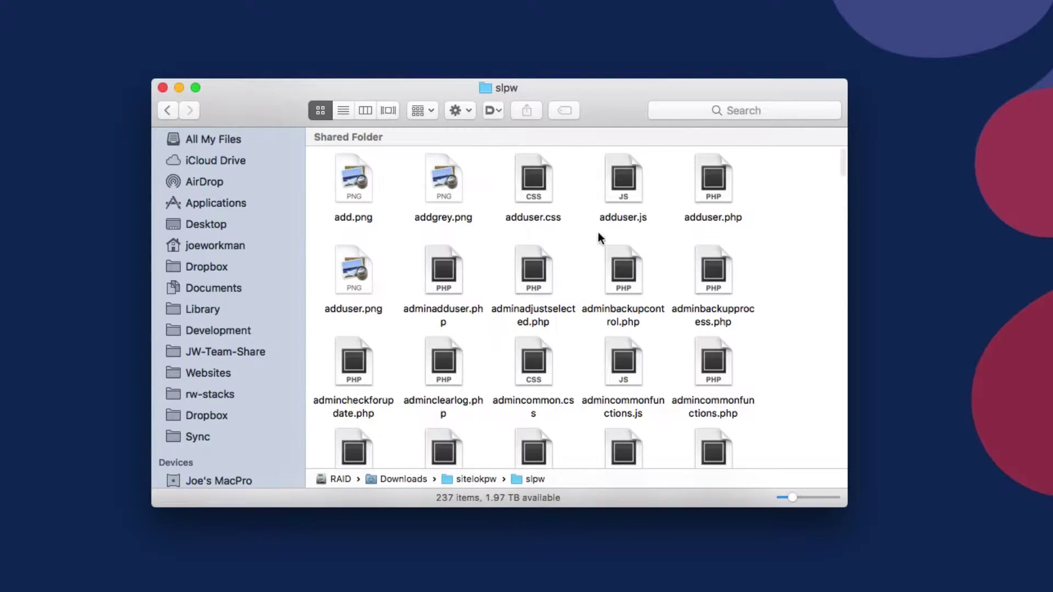
click(174, 106)
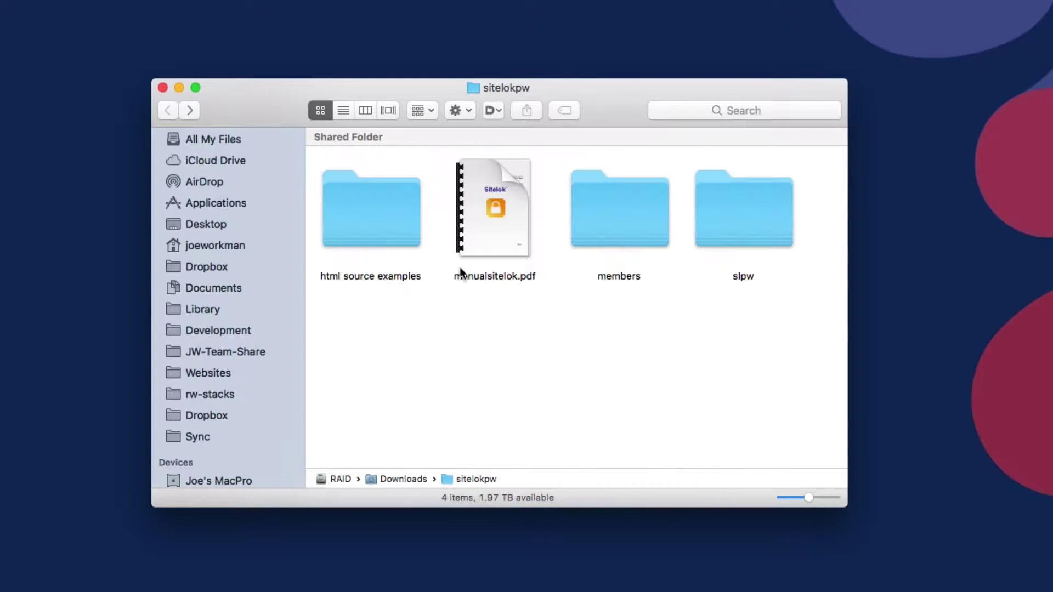
click(515, 194)
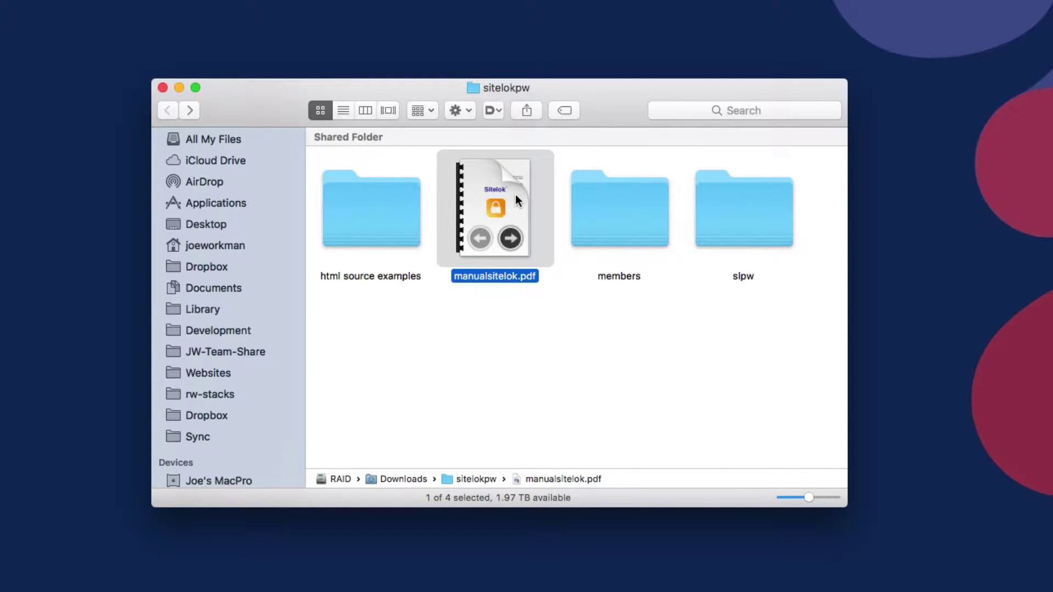
Open manualsitelok.pdf in Preview and scroll to page 13, Chapter 2 Installation
double_click(515, 194)
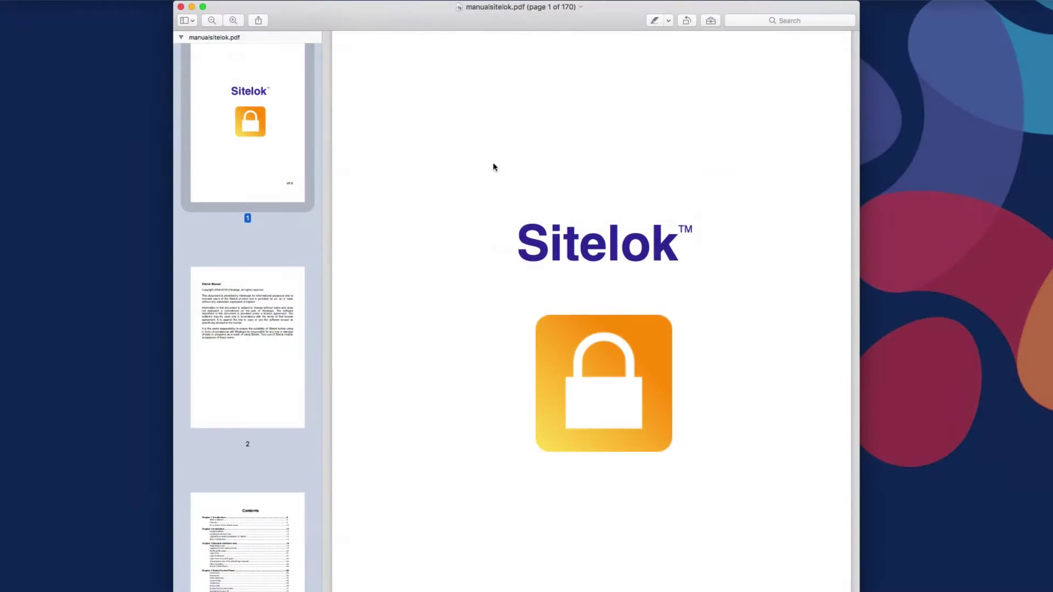
scroll(620, 427, down, 20)
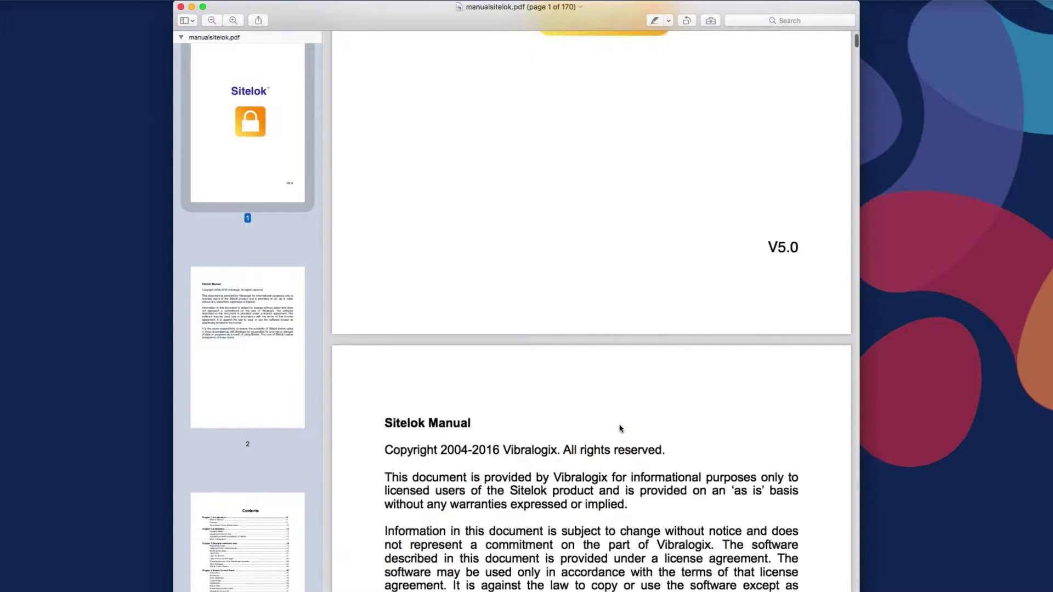
scroll(620, 427, down, 20)
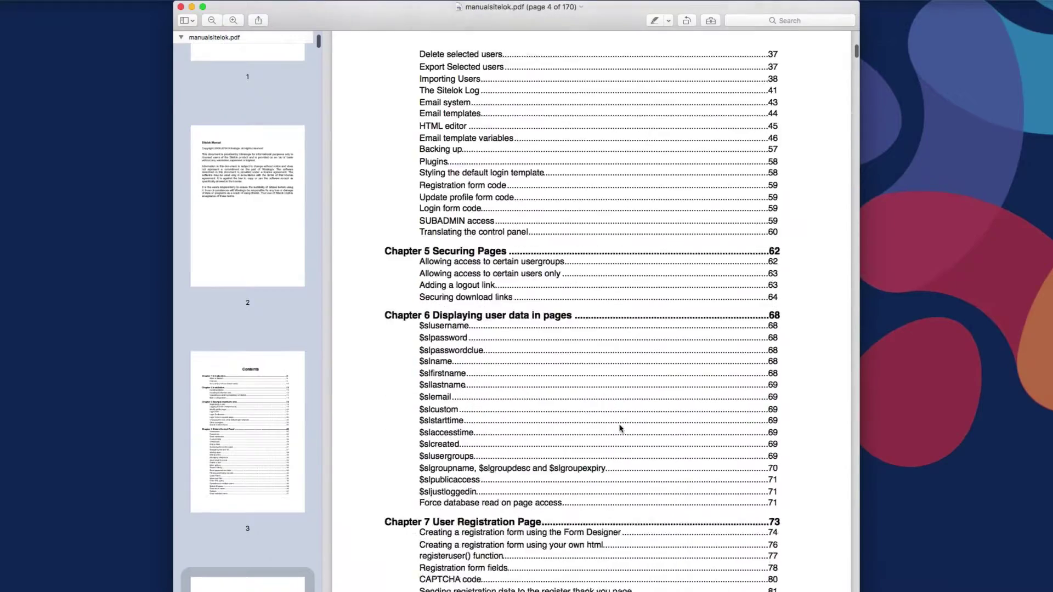
scroll(619, 427, down, 6)
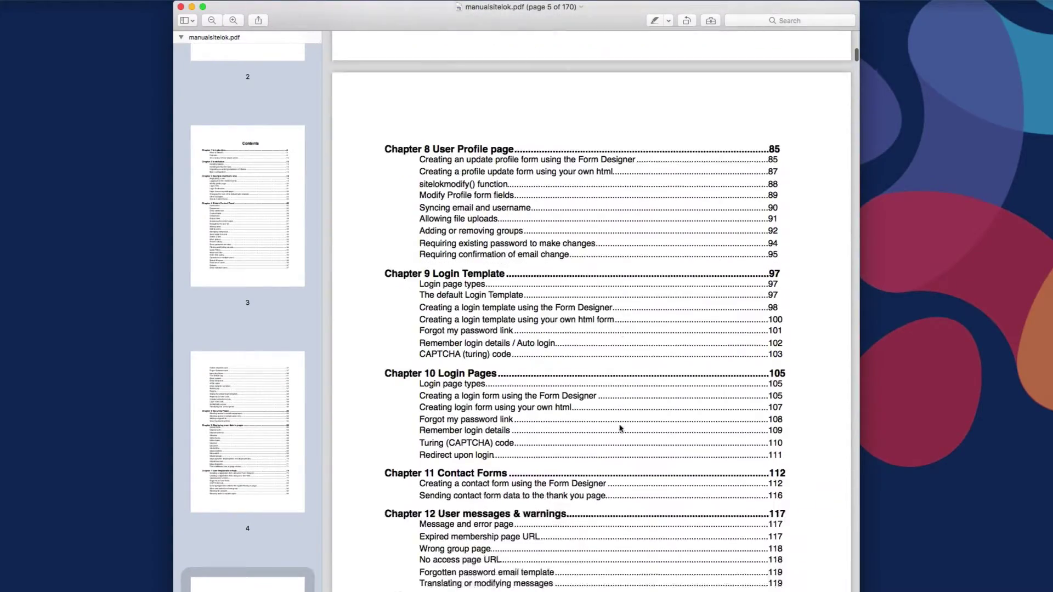
scroll(620, 428, down, 20)
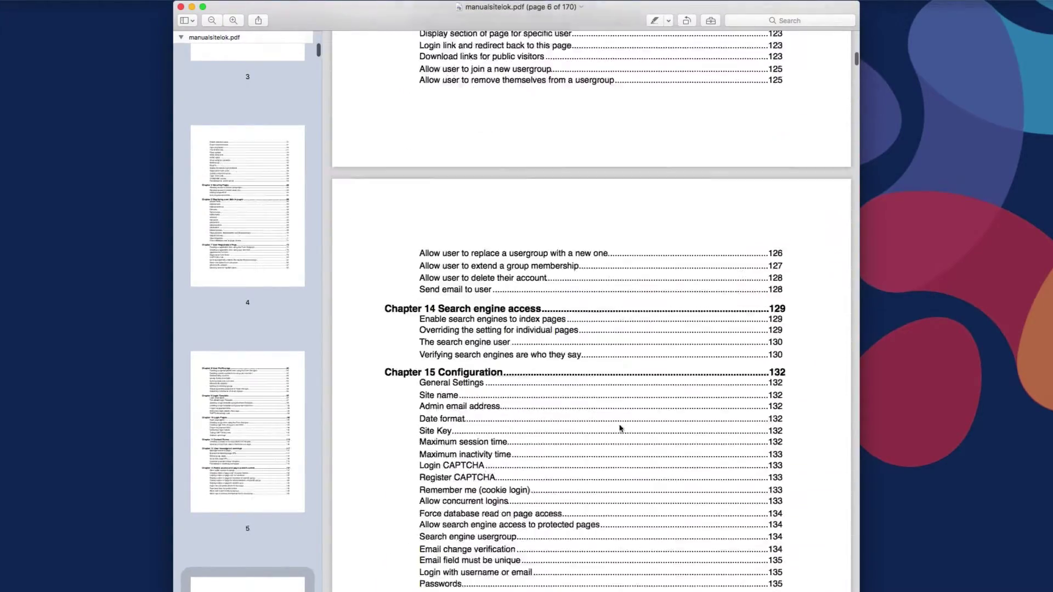
scroll(619, 428, down, 20)
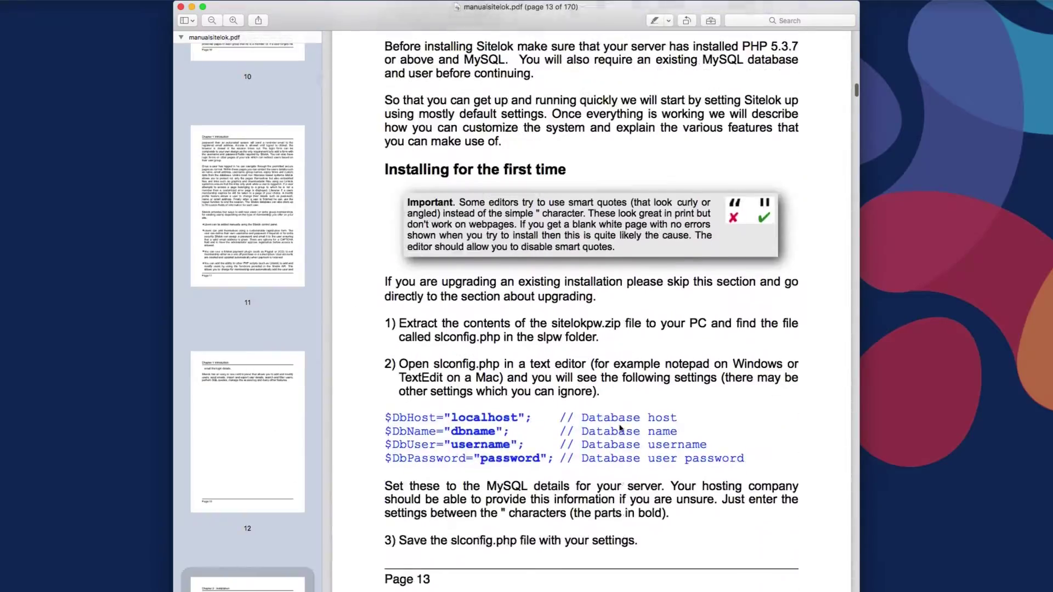
scroll(620, 427, up, 5)
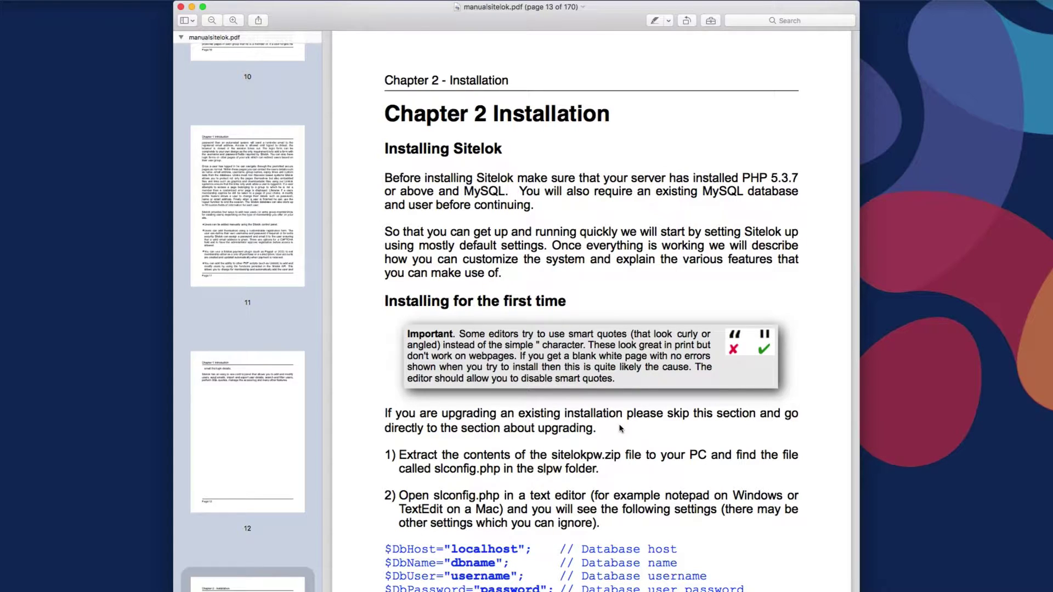
Scroll through the 'Installing for the first time' steps in the Preview manual
scroll(620, 427, down, 1)
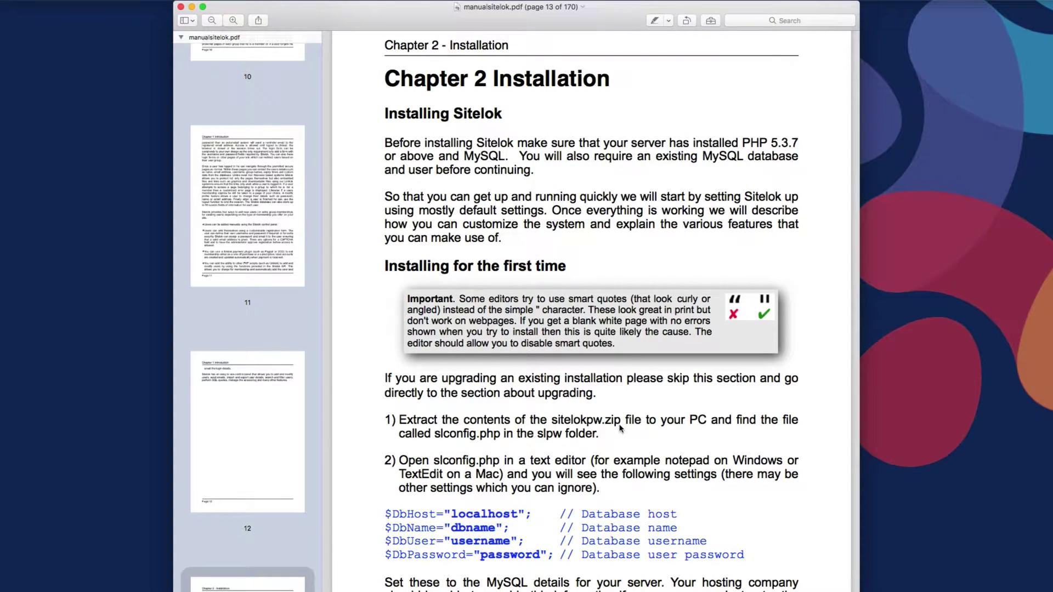
scroll(620, 427, down, 1)
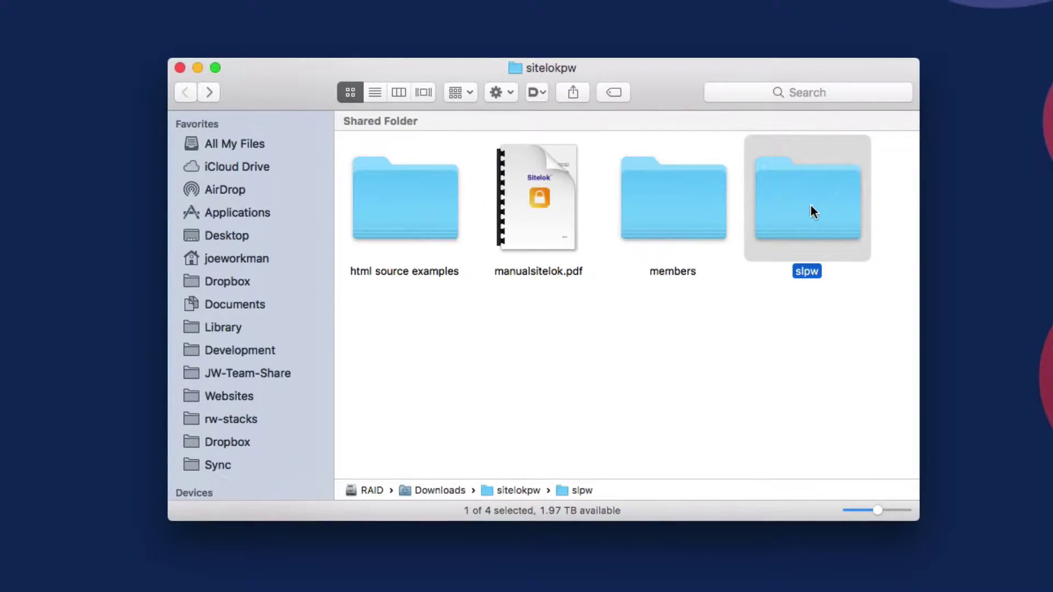
Open slconfig.php from the slpw folder in Sublime Text
double_click(811, 207)
click(616, 259)
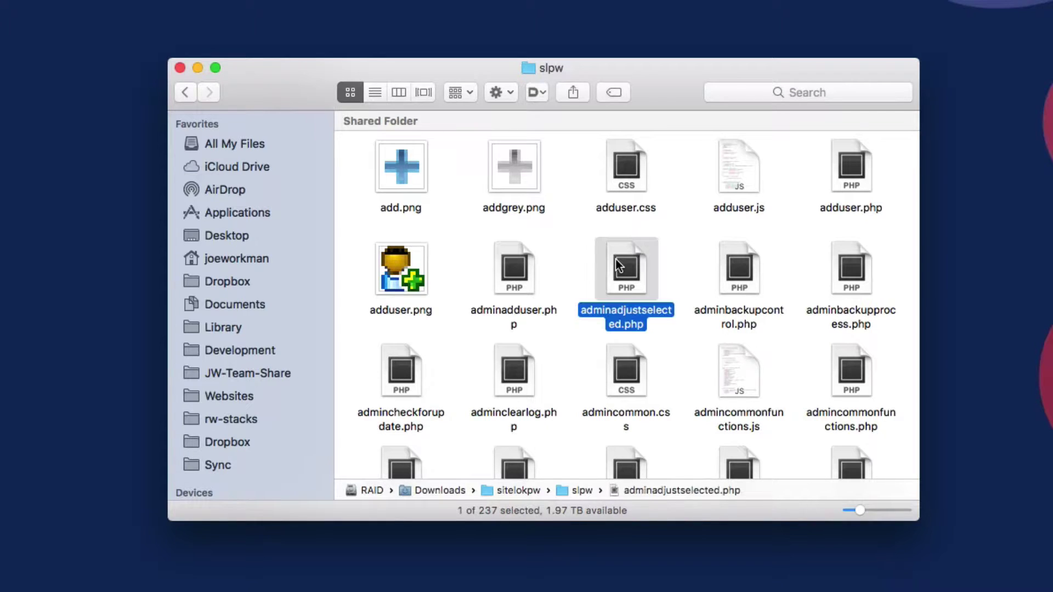
text(sl)
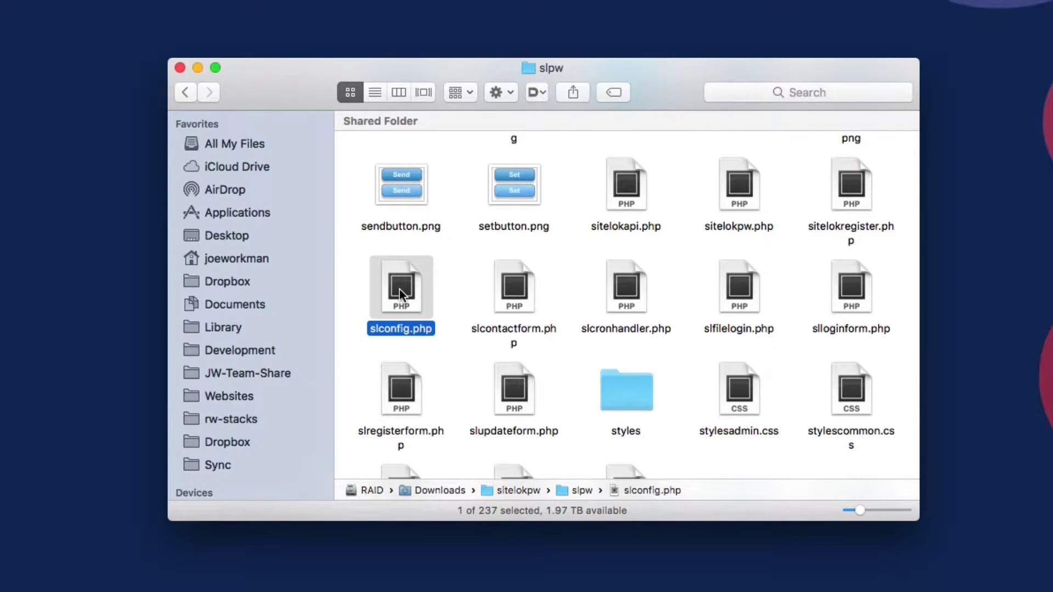
double_click(399, 288)
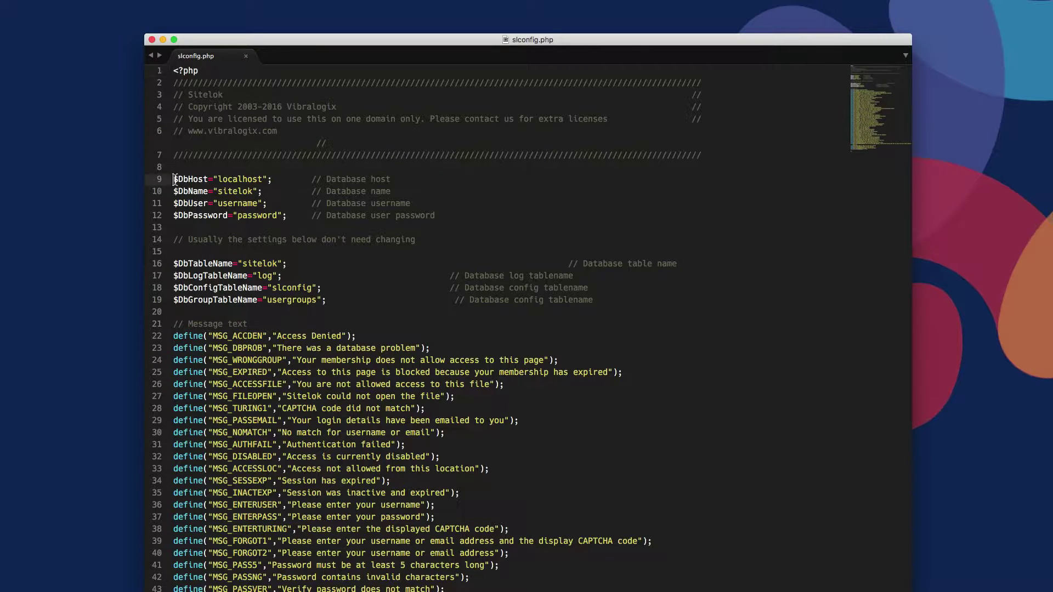
Select lines 9–13 with the $Db host, name, user and password settings in slconfig.php
drag(173, 179, 484, 221)
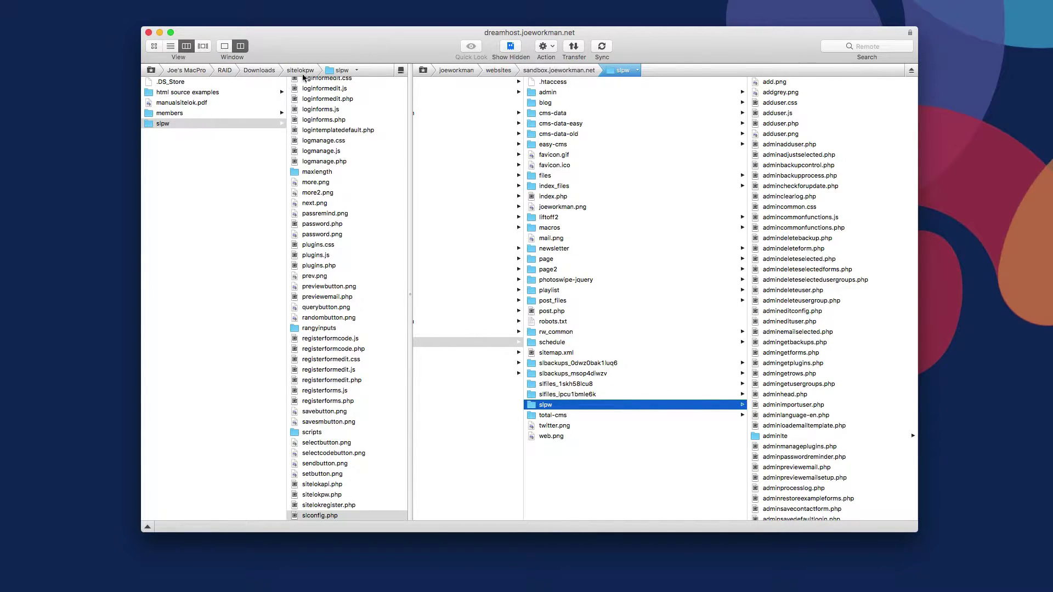
Select the local slpw folder and the server's slpw folder in Transmit for upload
click(200, 140)
click(163, 125)
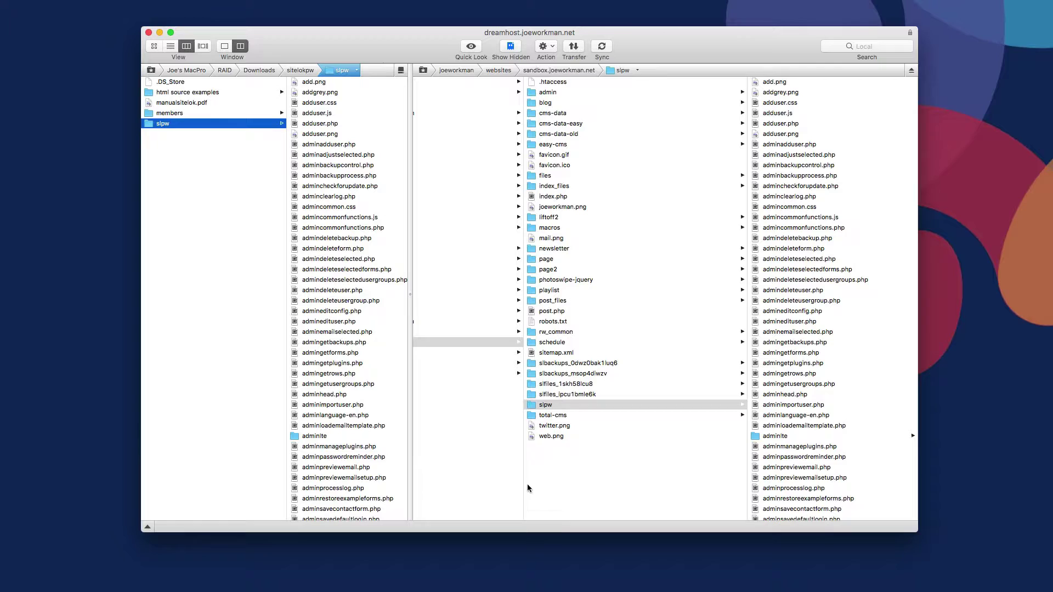
click(532, 407)
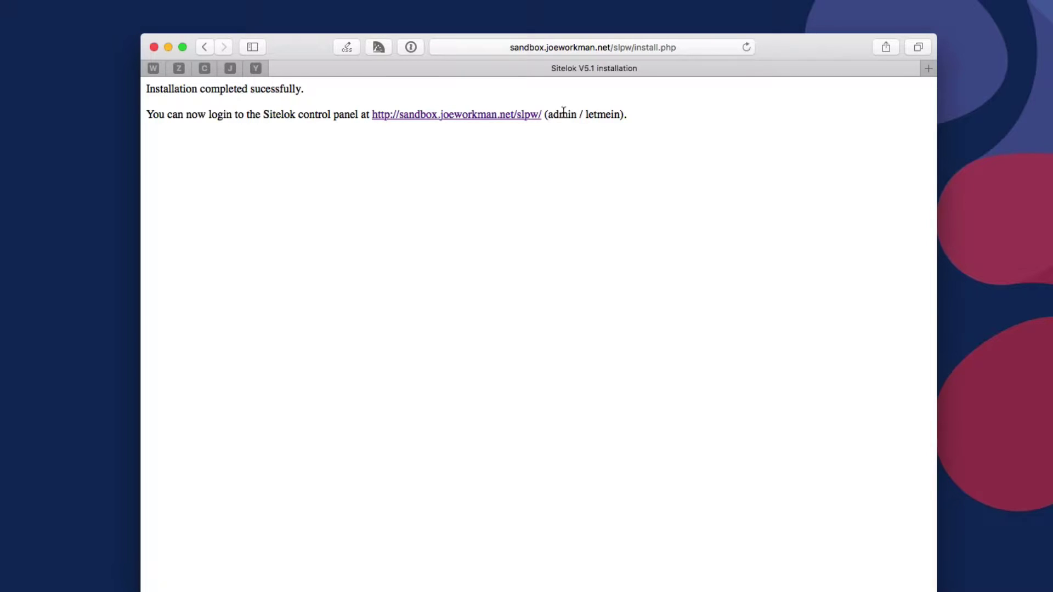
Follow the link from the install page to the Sitelok control panel login
click(486, 114)
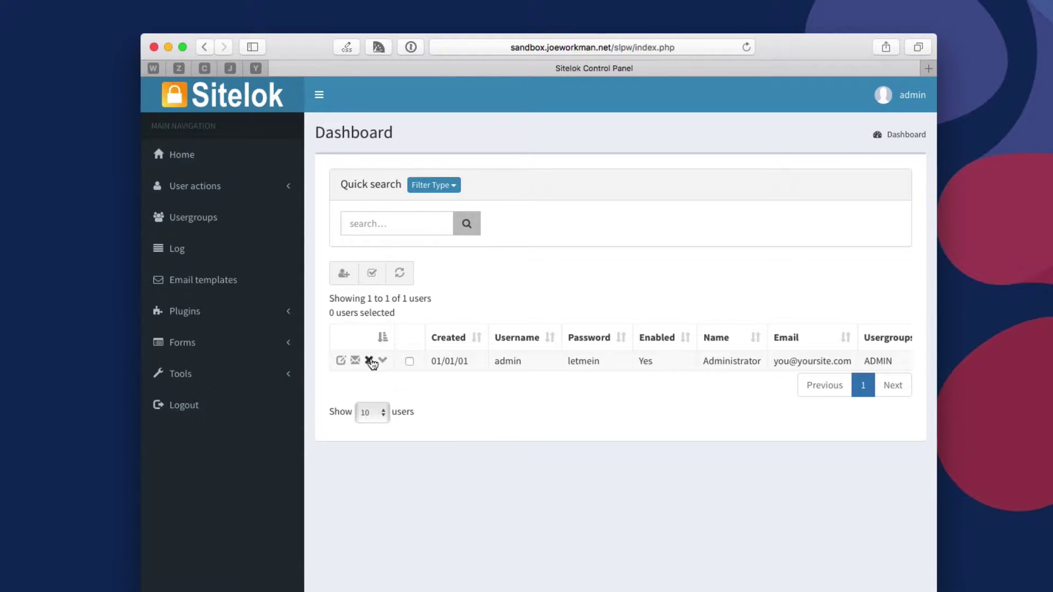
View the admin user's details, then open the Usergroups list showing ADMIN, ALL and CLIENT
click(341, 362)
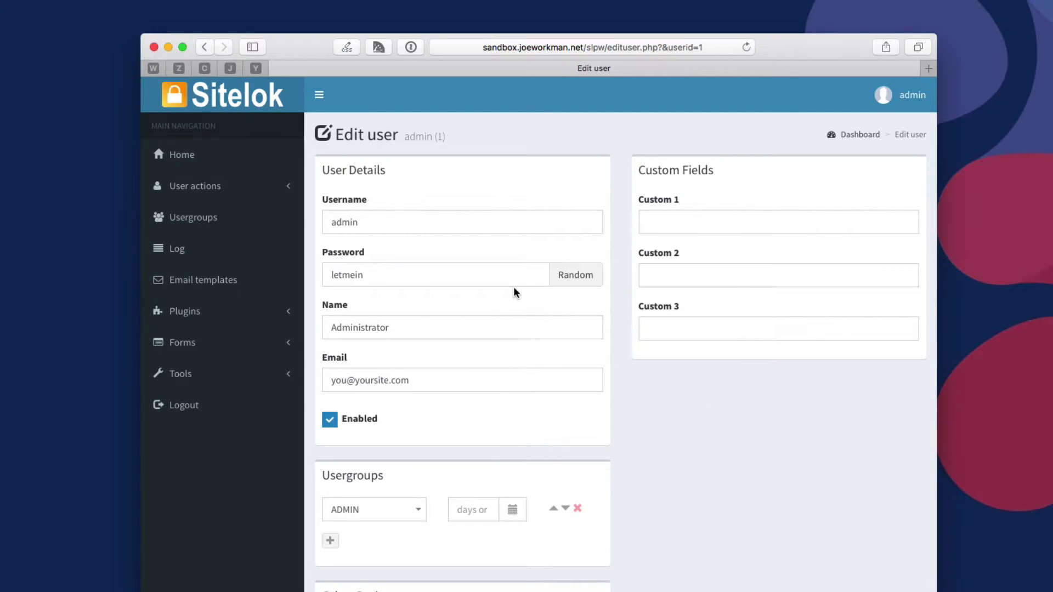
scroll(515, 291, up, 2)
scroll(375, 547, down, 1)
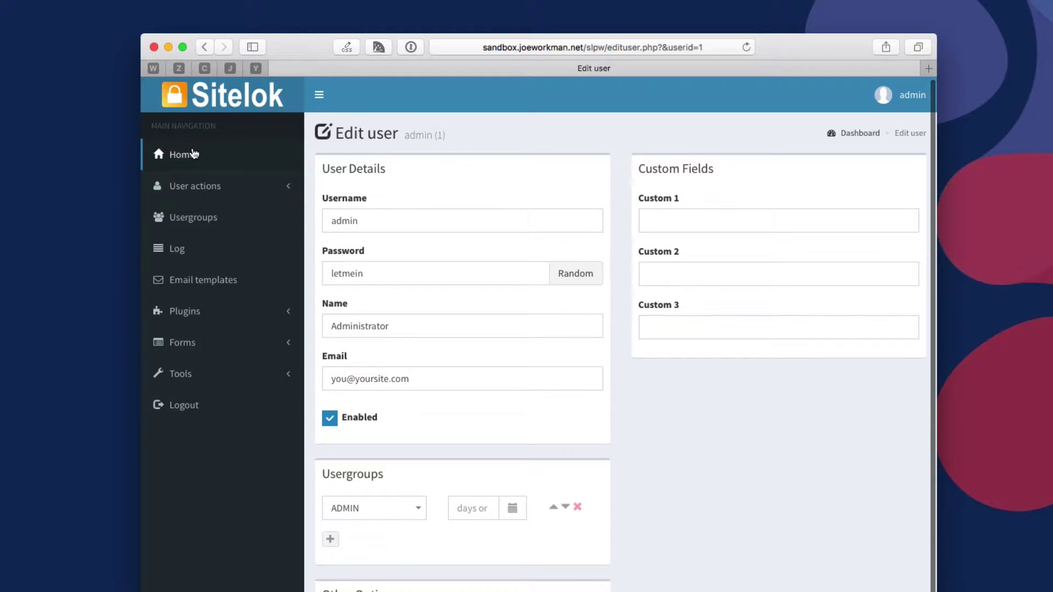
click(195, 217)
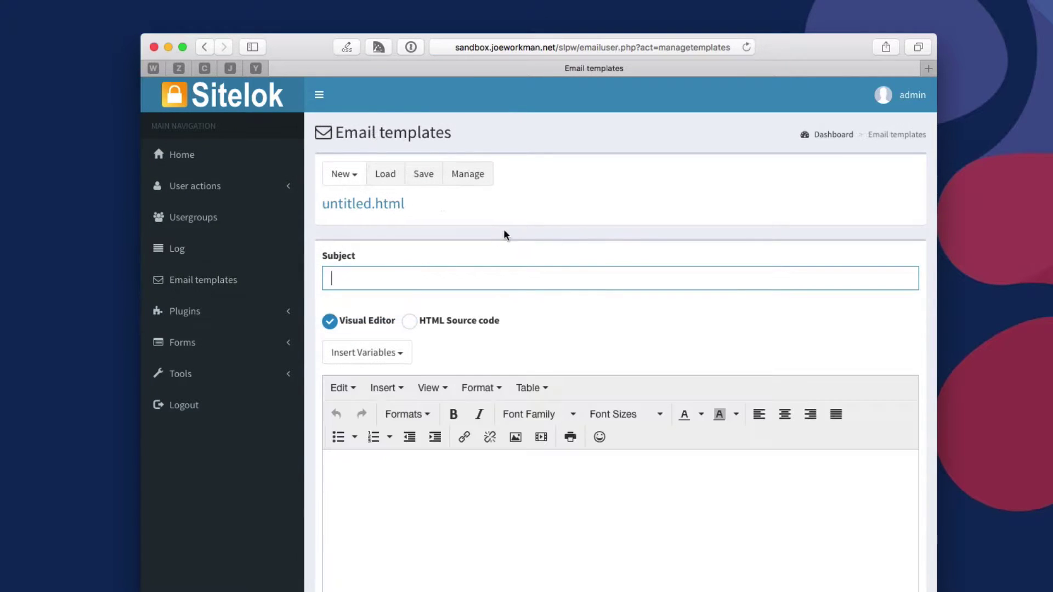
click(394, 184)
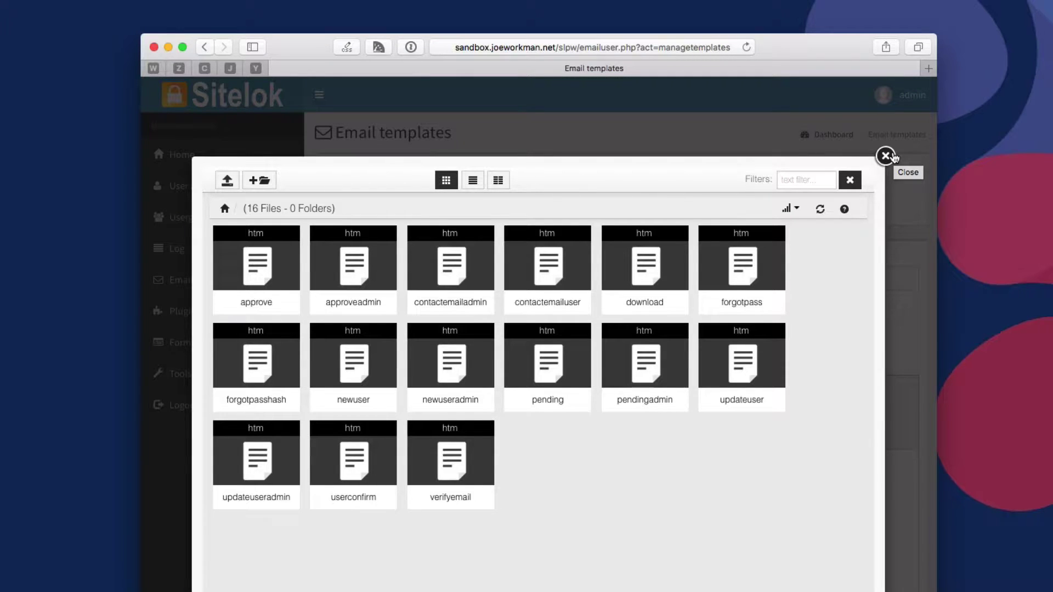
click(893, 158)
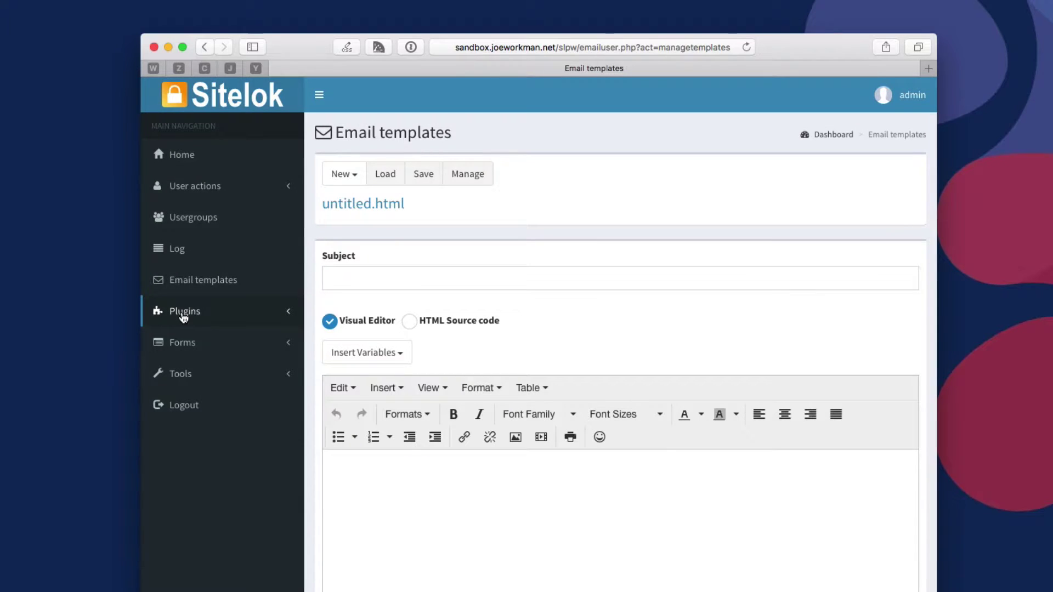
Expand Plugins > Forms in the Sitelok sidebar and open Default login form style
click(182, 317)
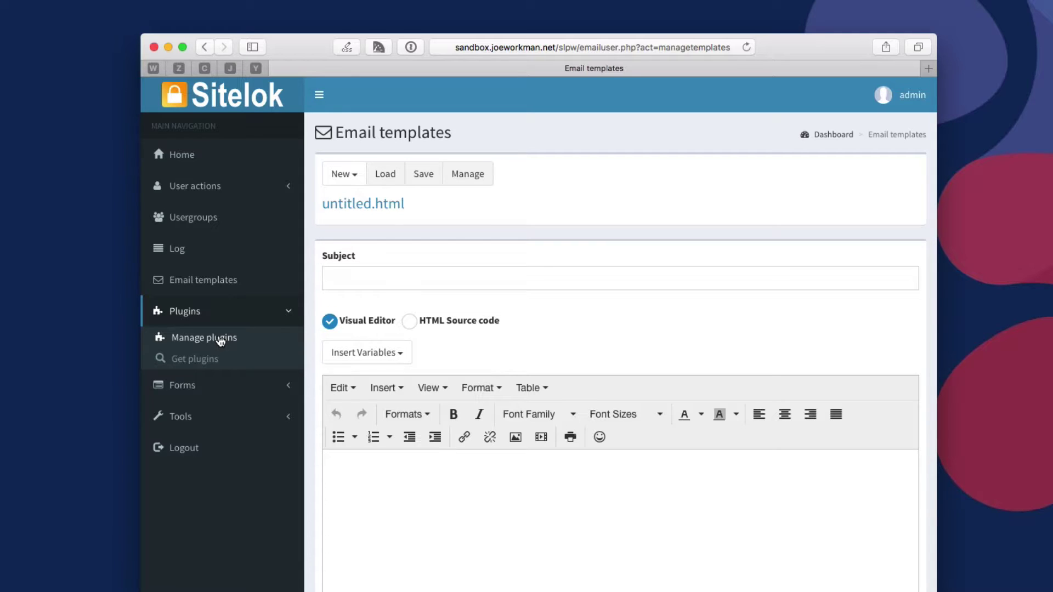
click(206, 387)
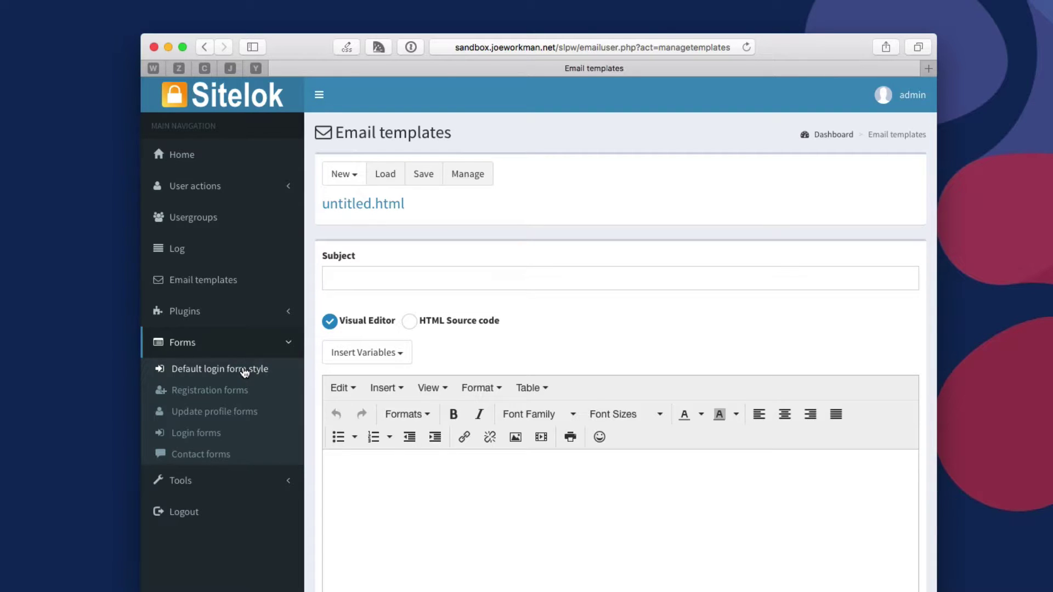
click(245, 370)
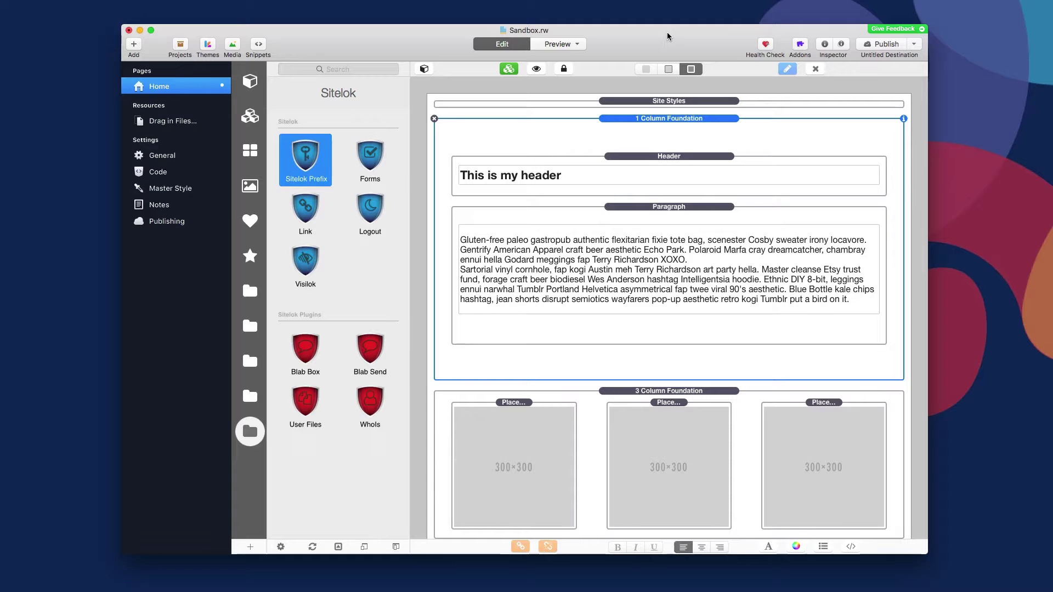
scroll(675, 177, down, 5)
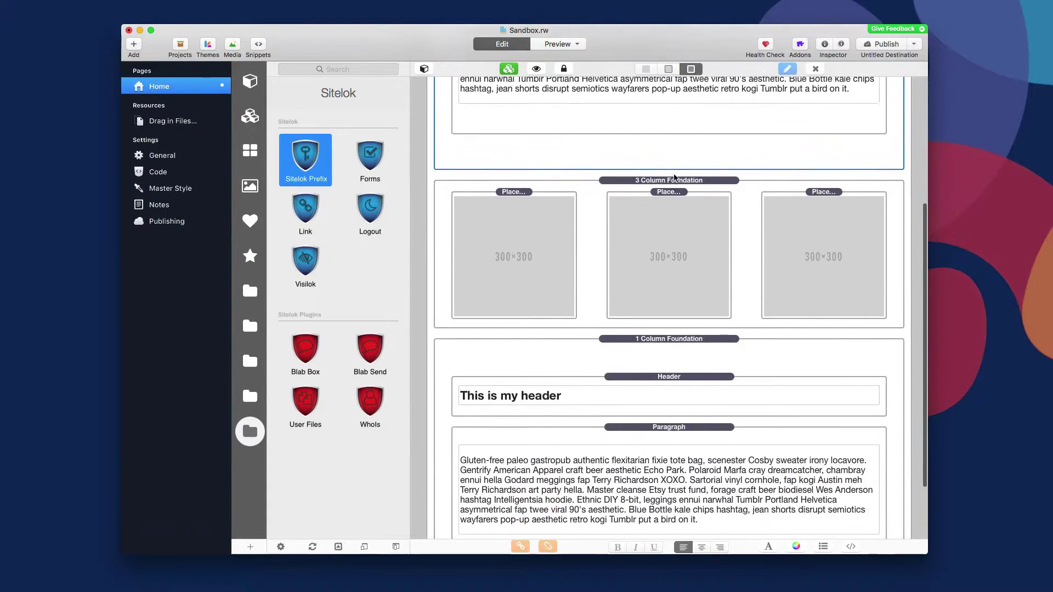
scroll(674, 177, down, 2)
scroll(486, 272, up, 7)
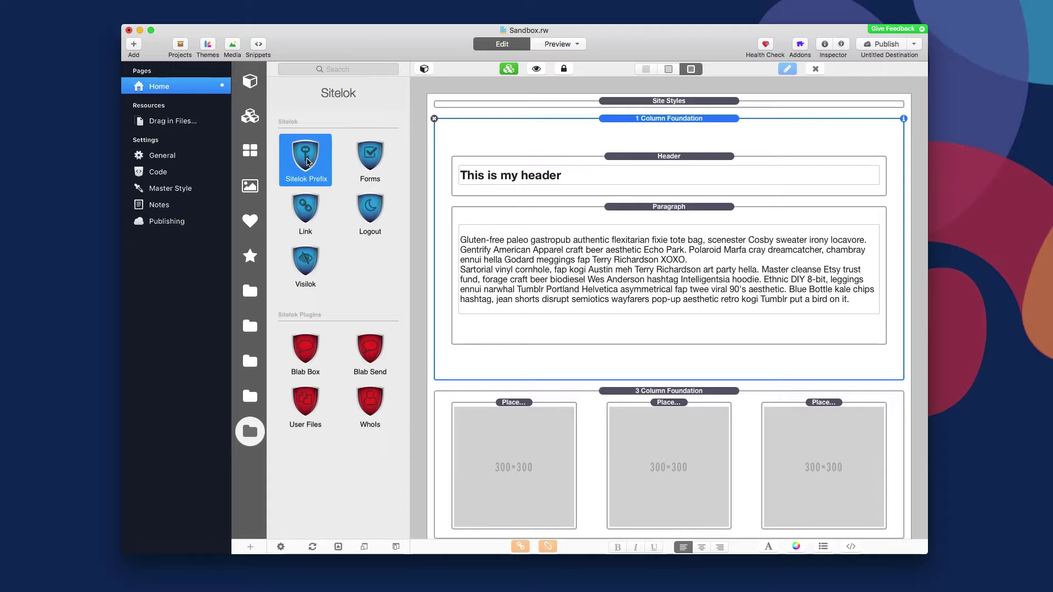
Add a Sitelok Prefix at the page top and remove GOLD so only PUBLIC is allowed
drag(307, 160, 632, 148)
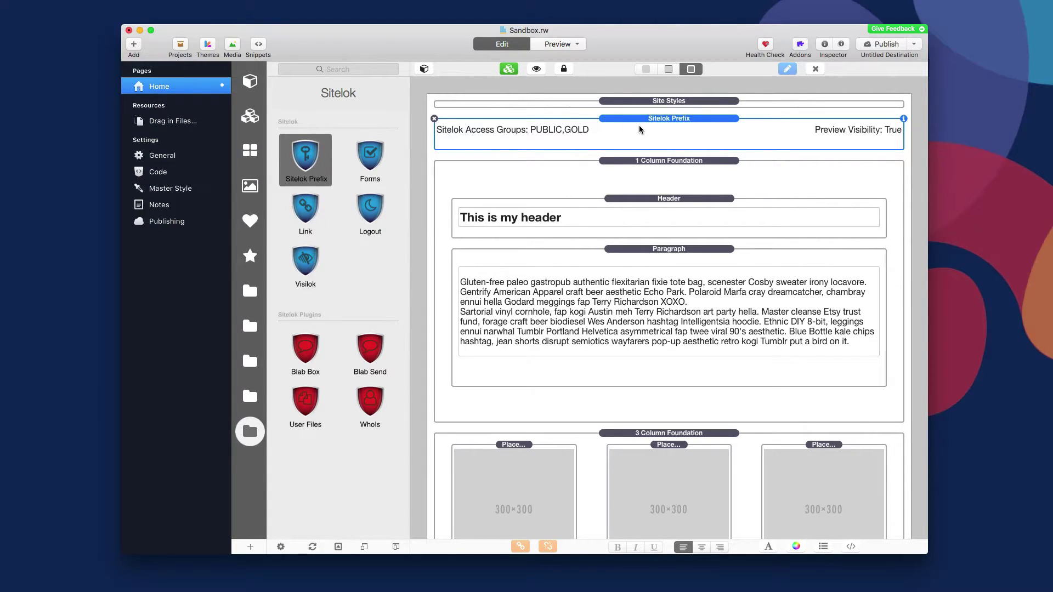
key(super+alt+i)
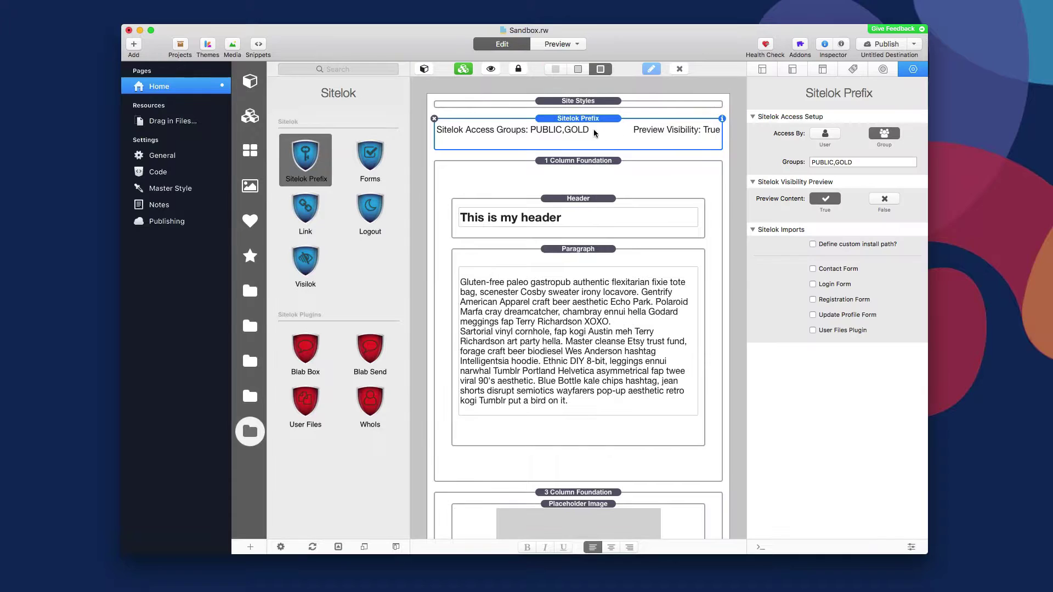
click(862, 163)
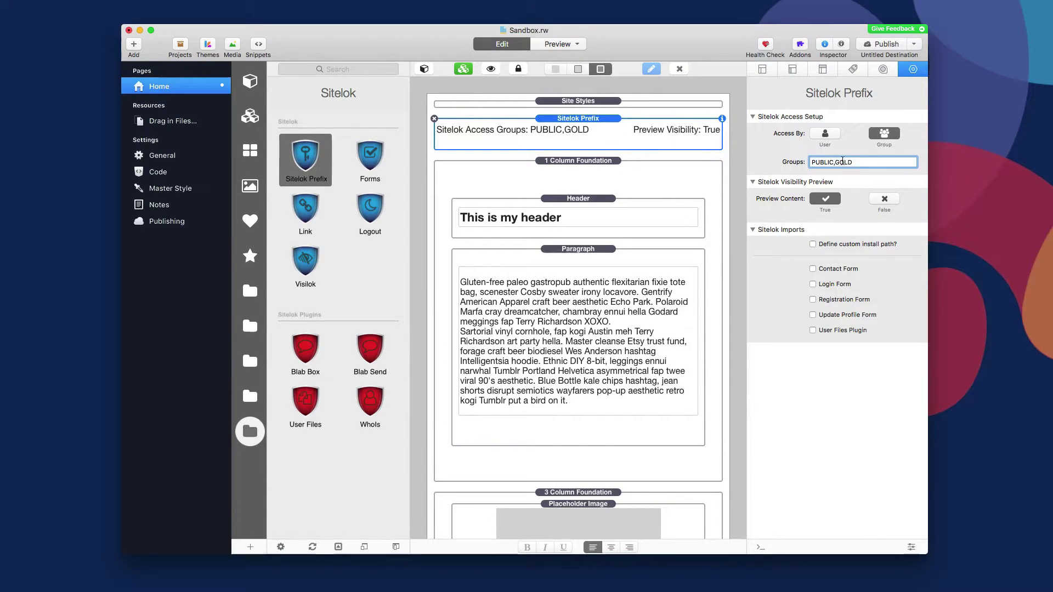
double_click(862, 163)
click(871, 163)
double_click(870, 164)
key(BackSpace)
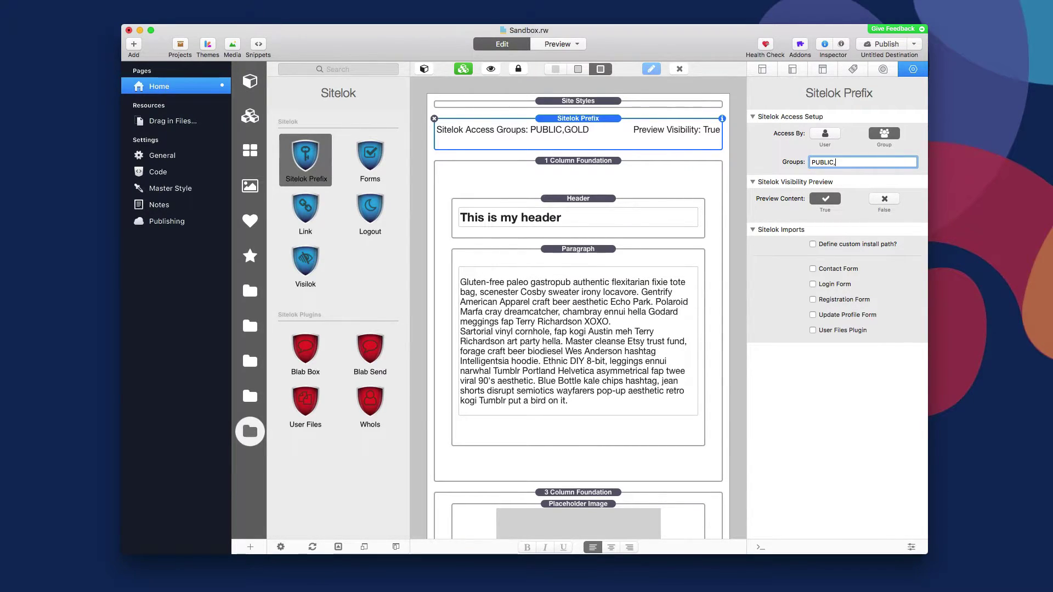
click(831, 137)
click(830, 137)
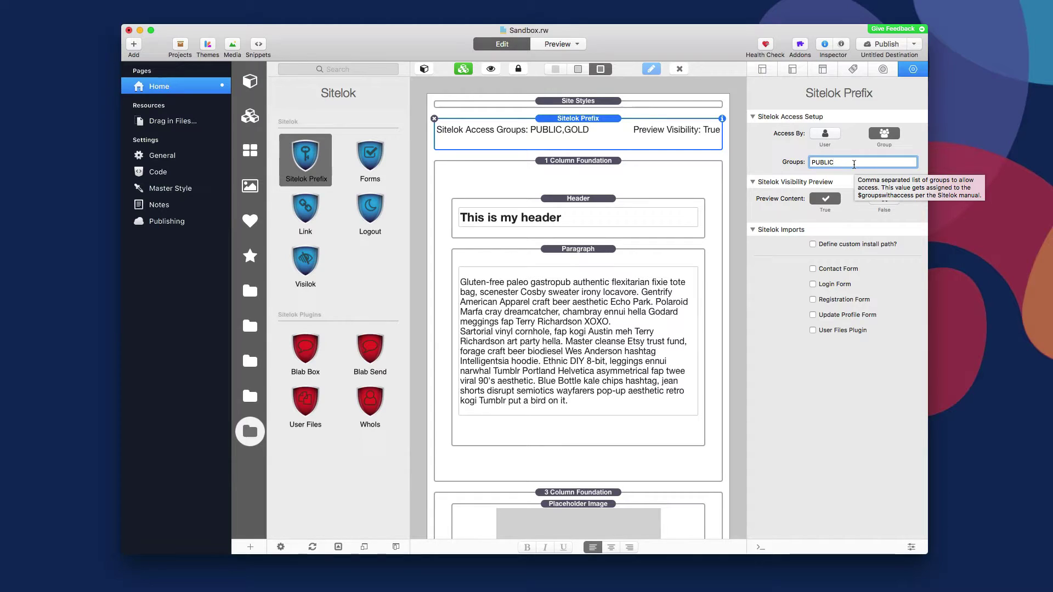
key(Return)
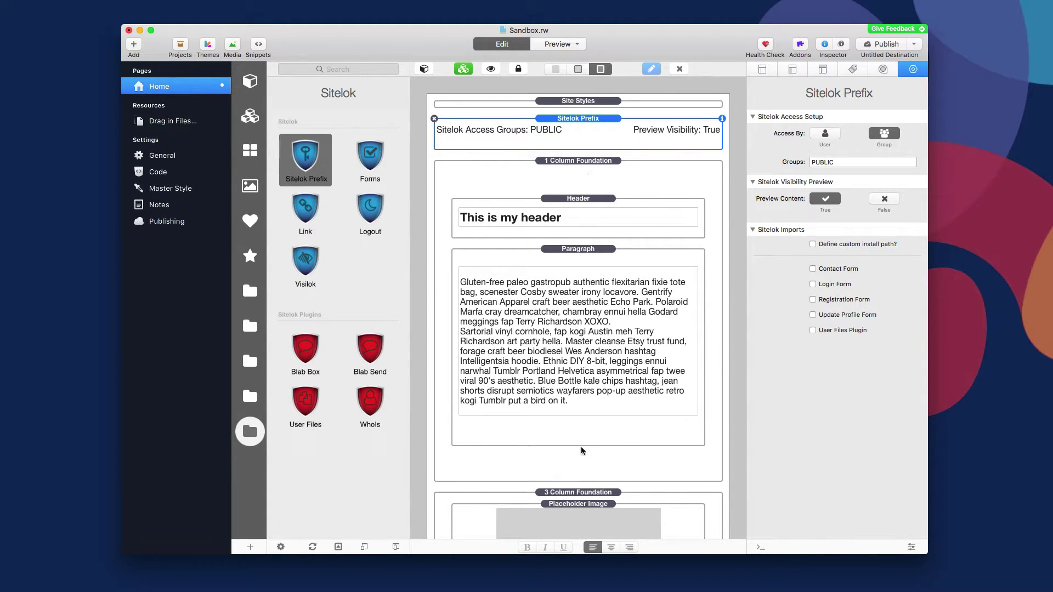
Retitle the header 'For Members Only' and place an empty Visilok stack above 1 Column Foundation
double_click(529, 218)
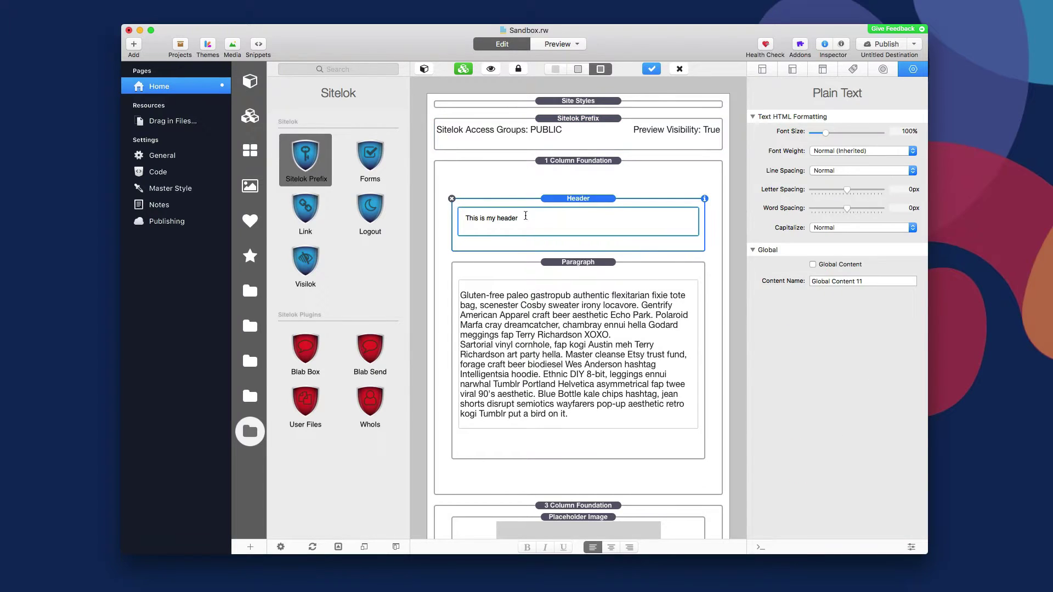
triple_click(525, 217)
text(For Members Only)
click(552, 201)
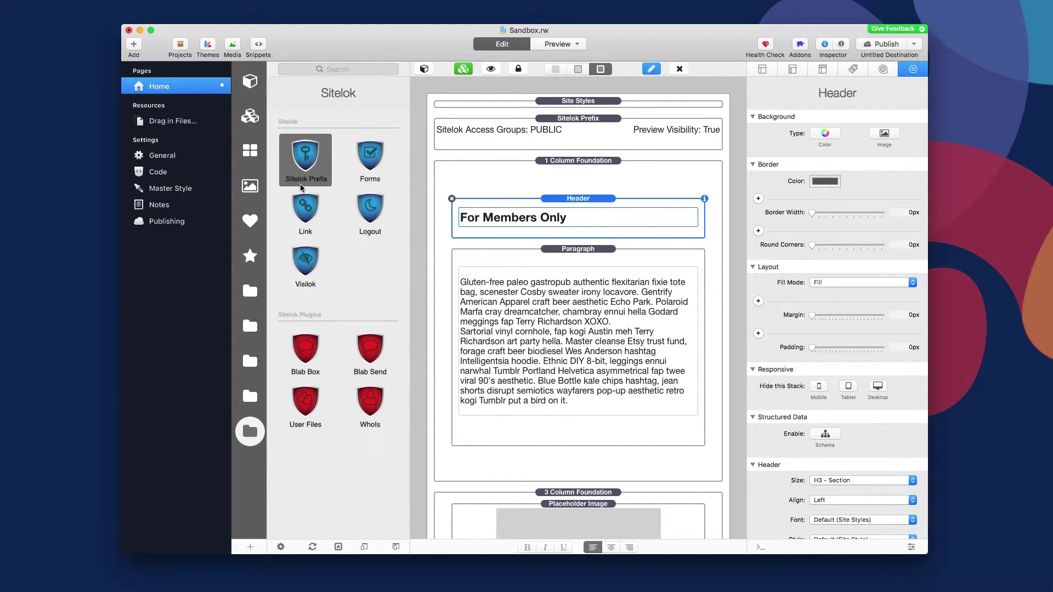
click(305, 262)
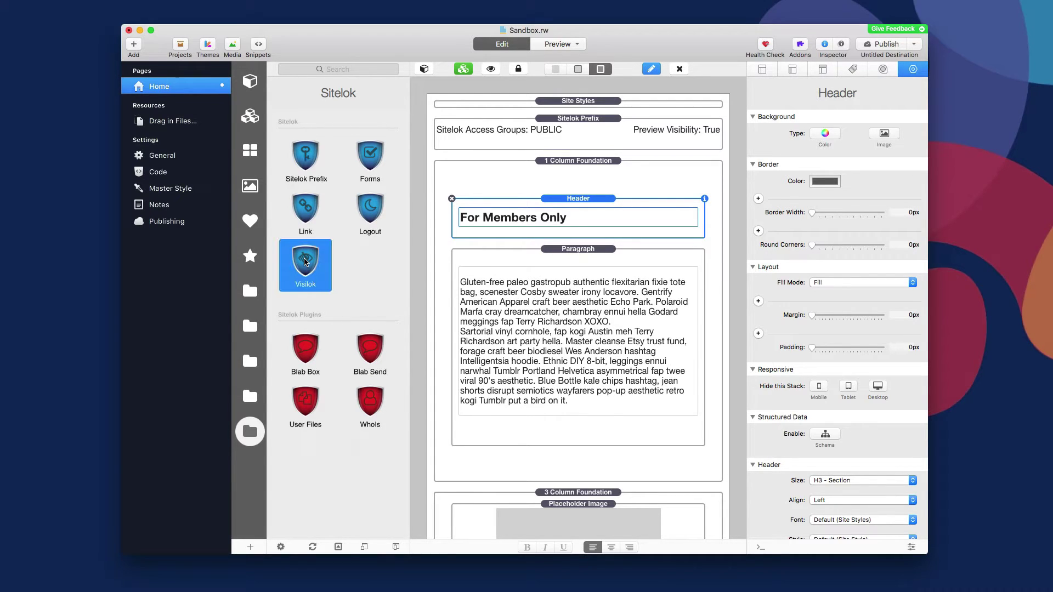
drag(306, 262, 581, 167)
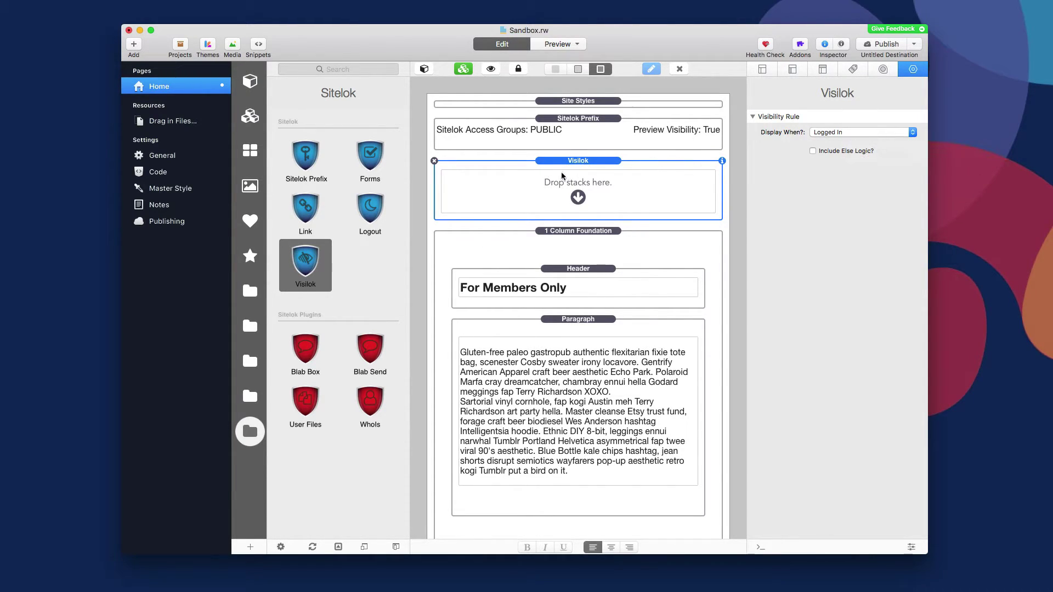
Move the 1 Column Foundation block into the Visilok stack, keeping Display When? set to Logged In
drag(593, 245, 583, 198)
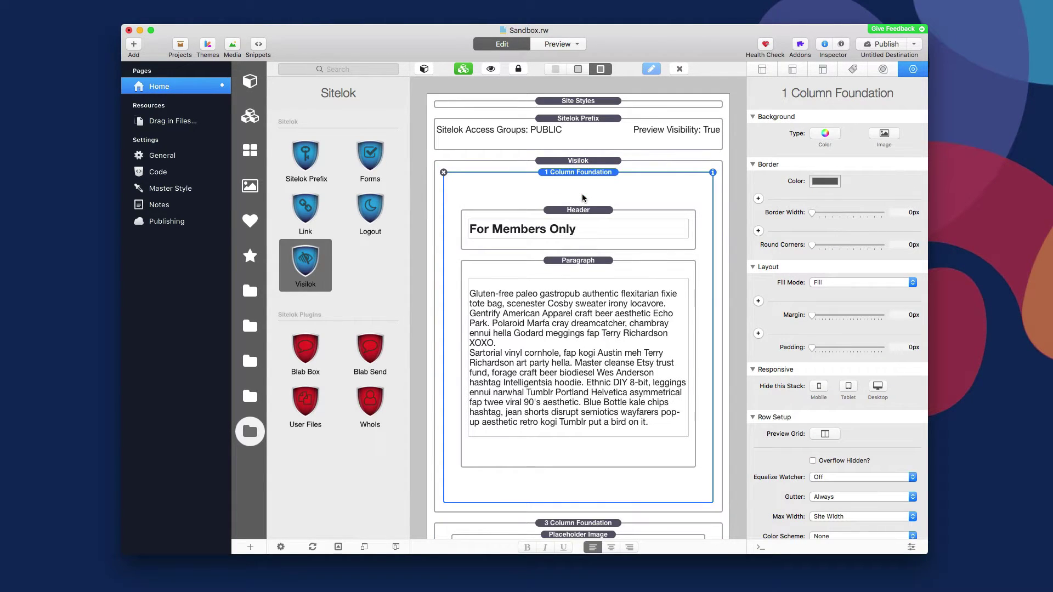
click(579, 161)
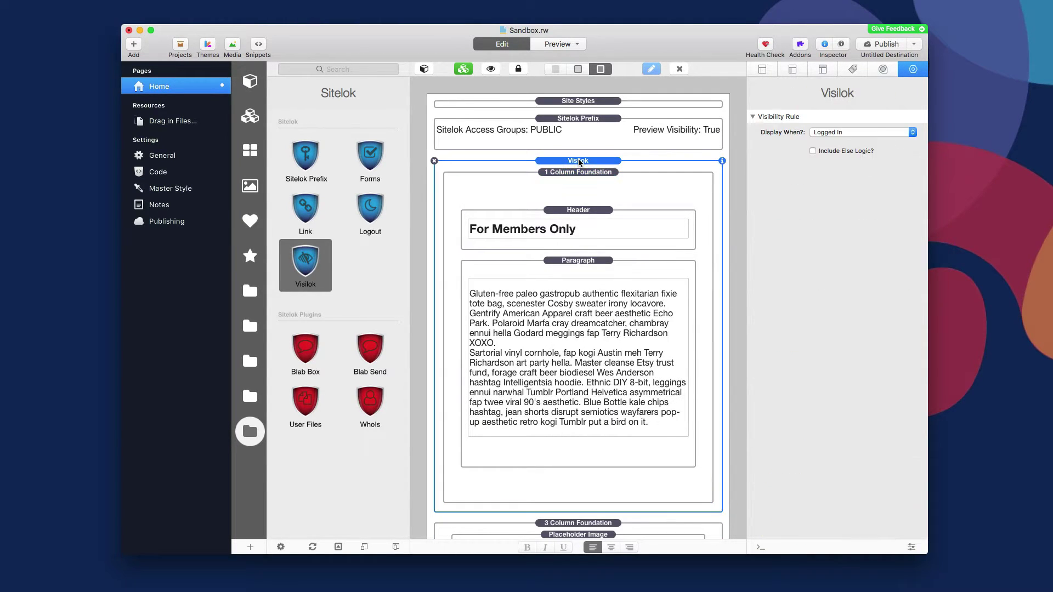
click(838, 132)
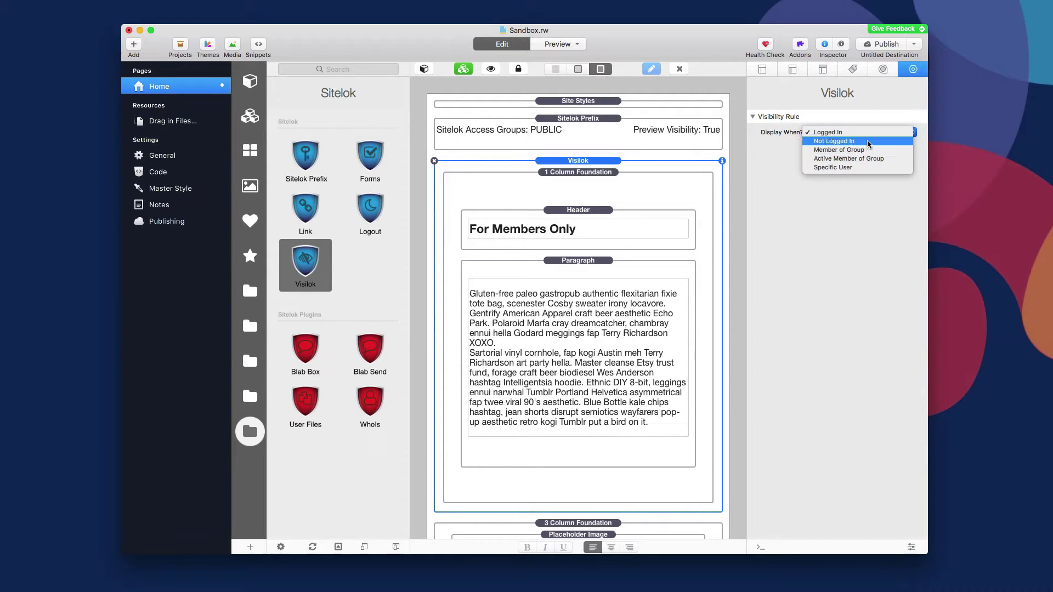
click(837, 219)
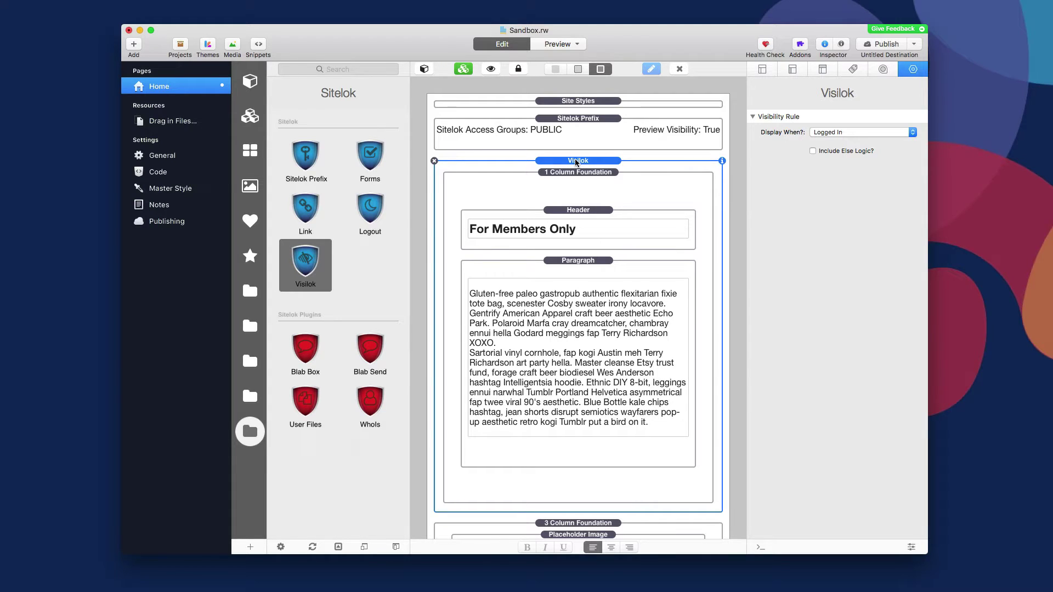
Enable Include Else Logic? on the Visilok stack
click(813, 151)
scroll(708, 237, down, 2)
click(631, 384)
scroll(593, 417, down, 1)
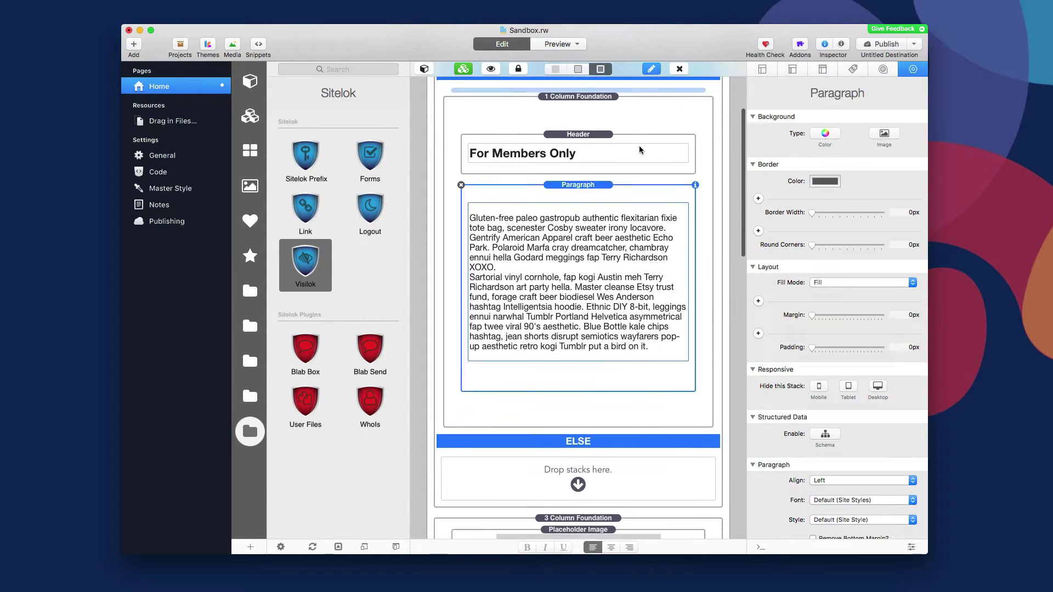
click(435, 266)
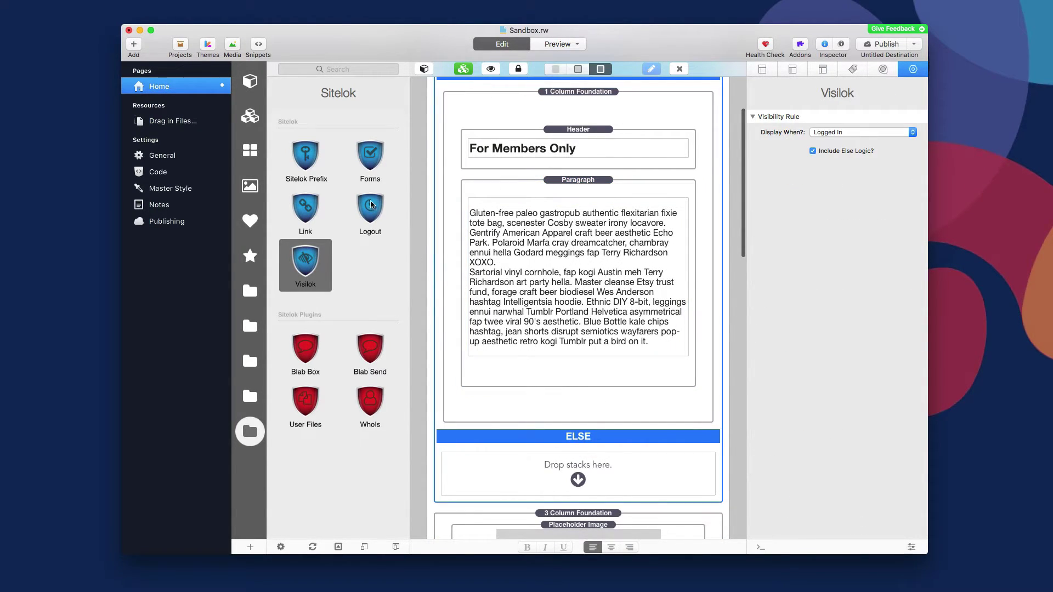
Add a Forms stack to the ELSE section, keeping Form: Login and checking its Form ID
click(367, 153)
drag(367, 154, 577, 482)
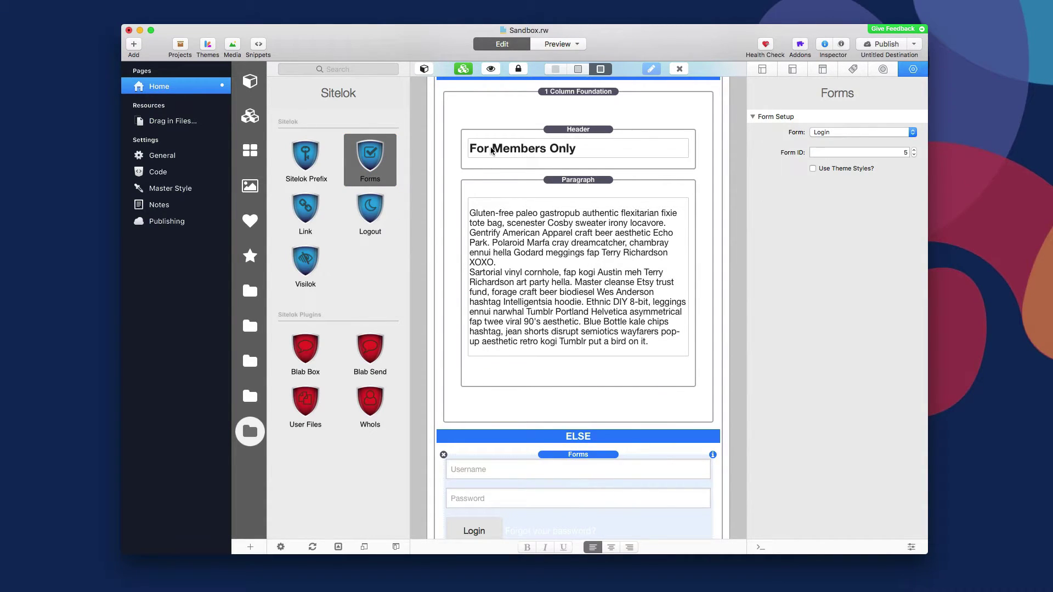
scroll(491, 152, up, 1)
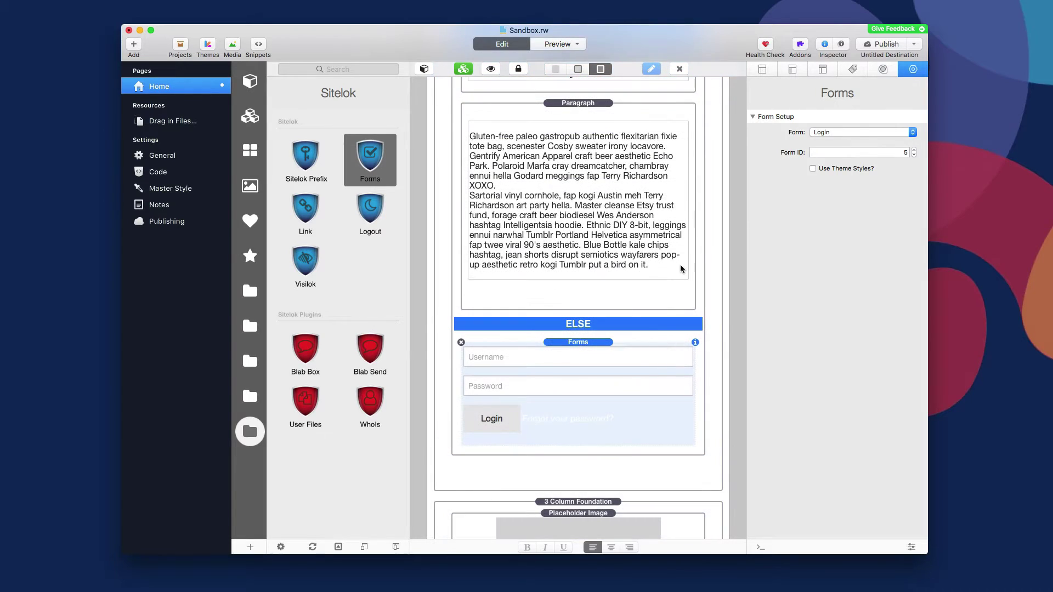
click(844, 132)
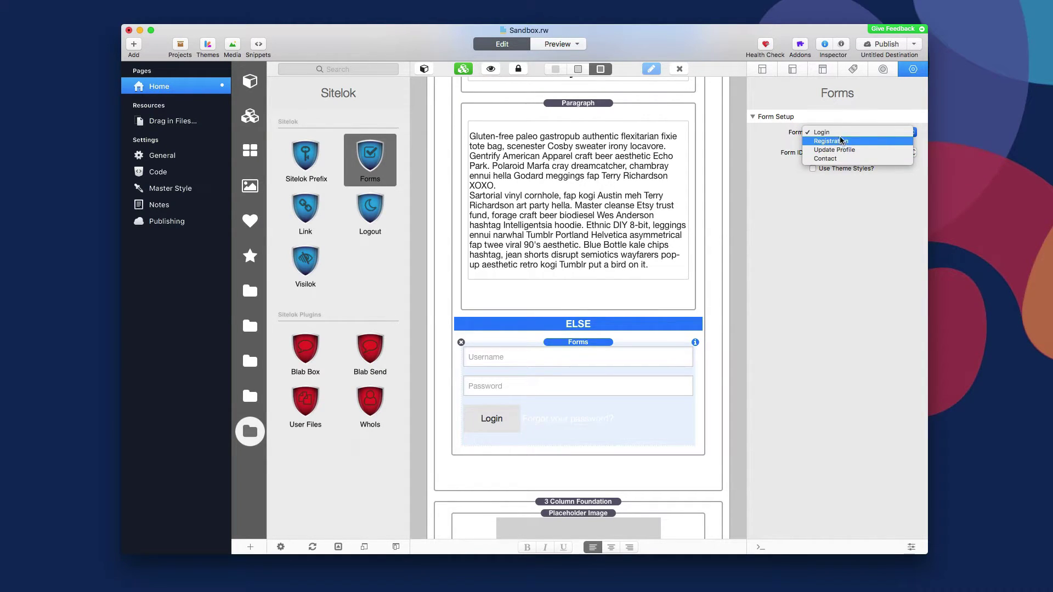
click(804, 135)
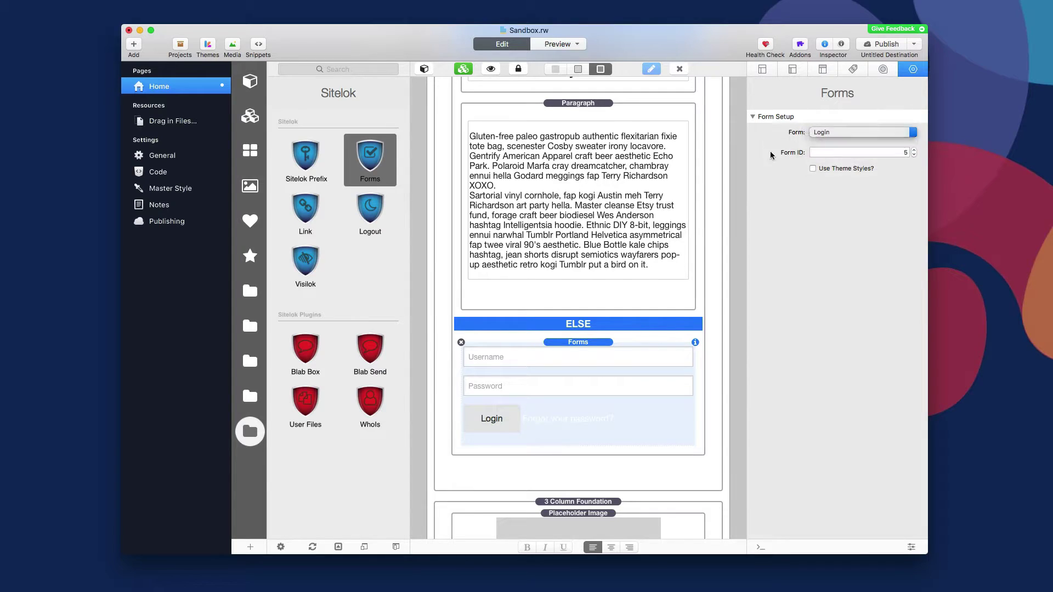
click(857, 151)
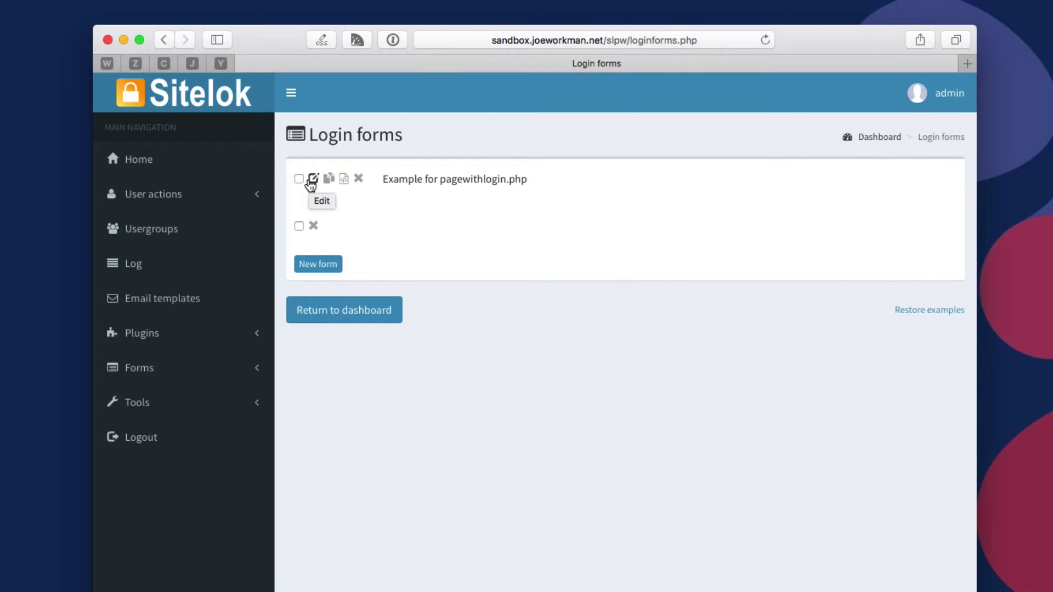
Open Sitelok's 'Example for pagewithlogin.php' login form (ID 5) in the form designer
click(156, 378)
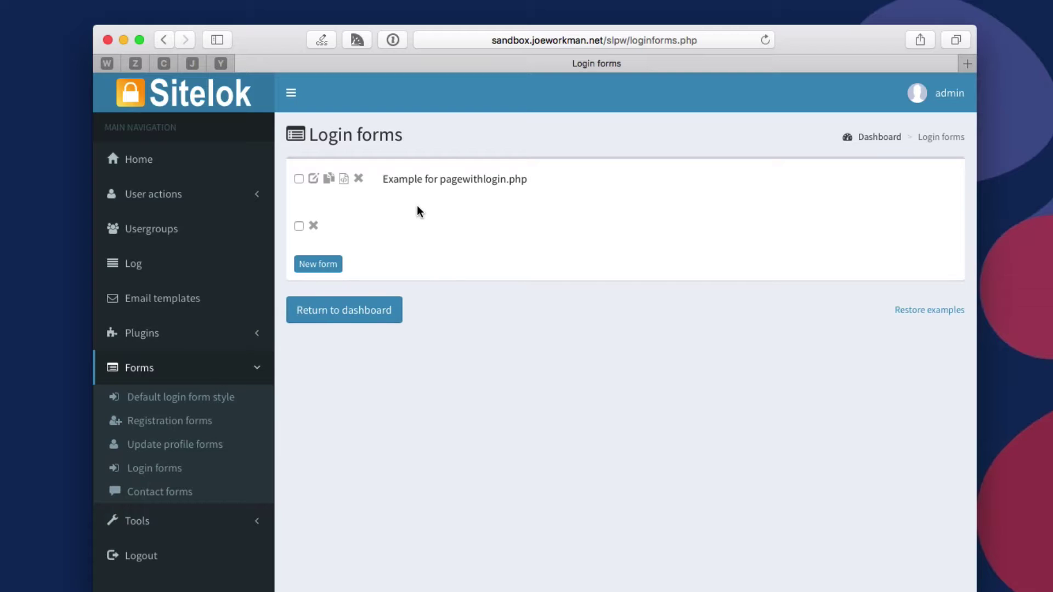
click(313, 179)
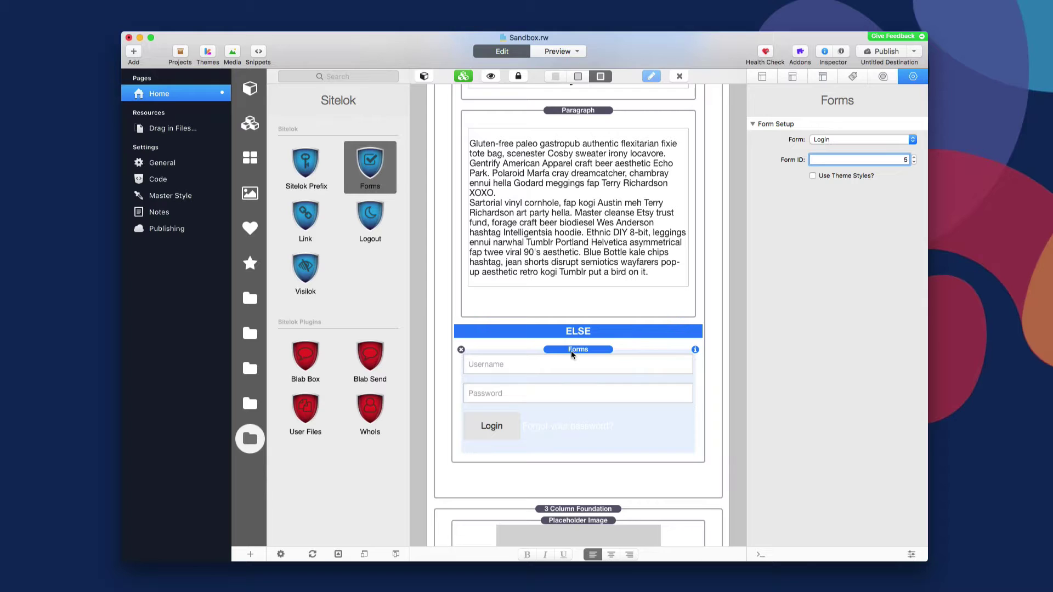
Review the members-only header, the ELSE Login form's Form ID 5, and Visilok's Logged In rule
scroll(604, 193, up, 5)
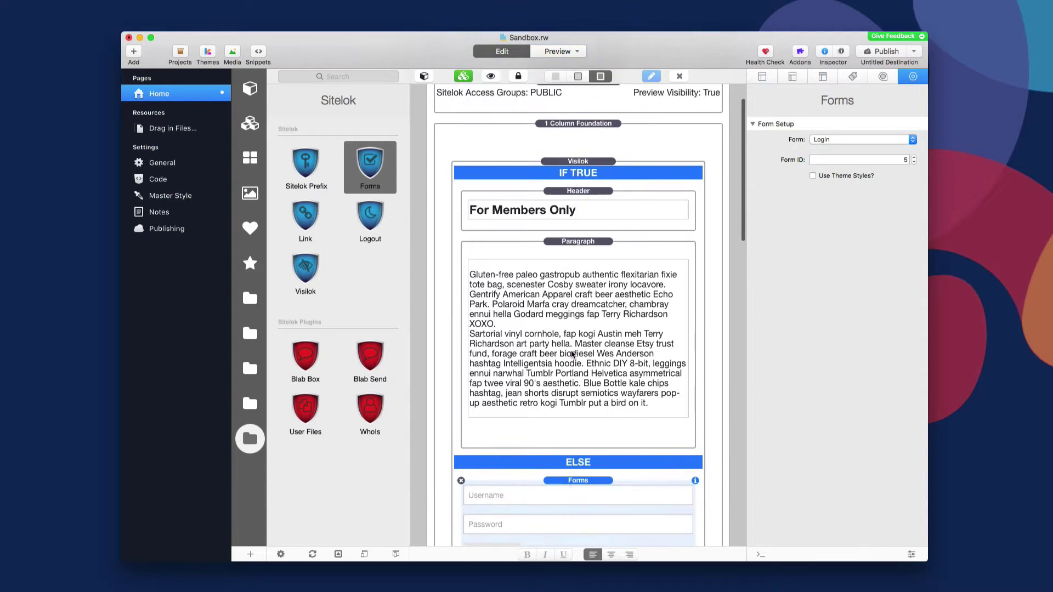
scroll(586, 132, up, 1)
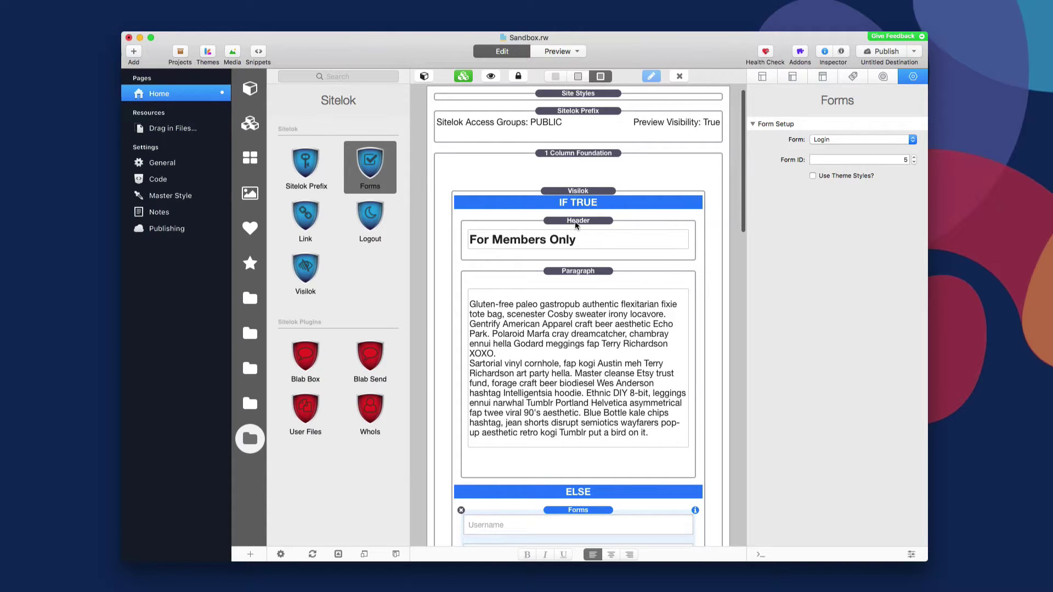
click(575, 224)
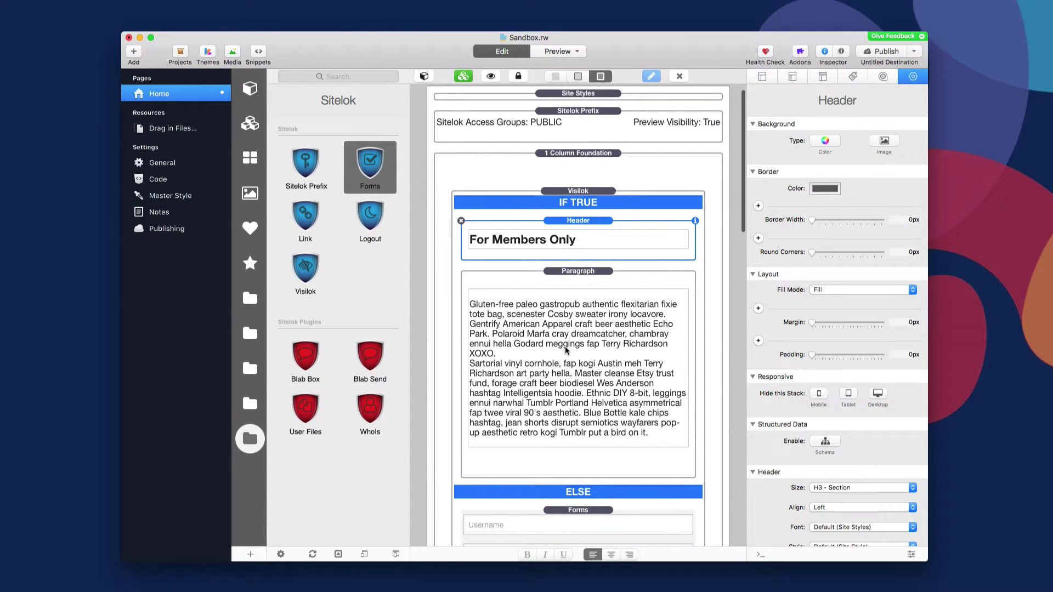
scroll(565, 346, down, 5)
click(577, 372)
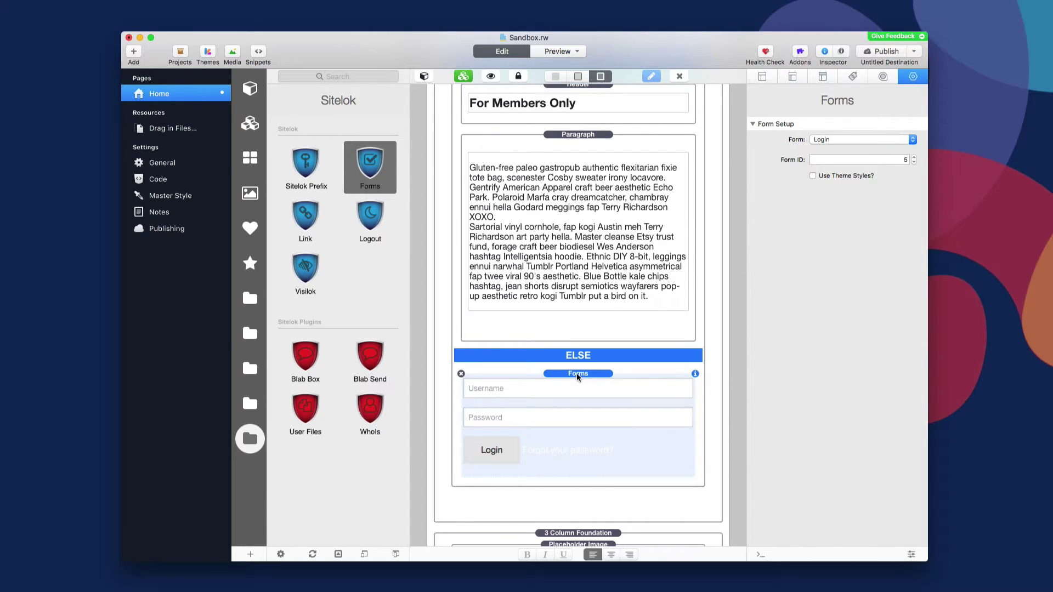
scroll(577, 373, up, 2)
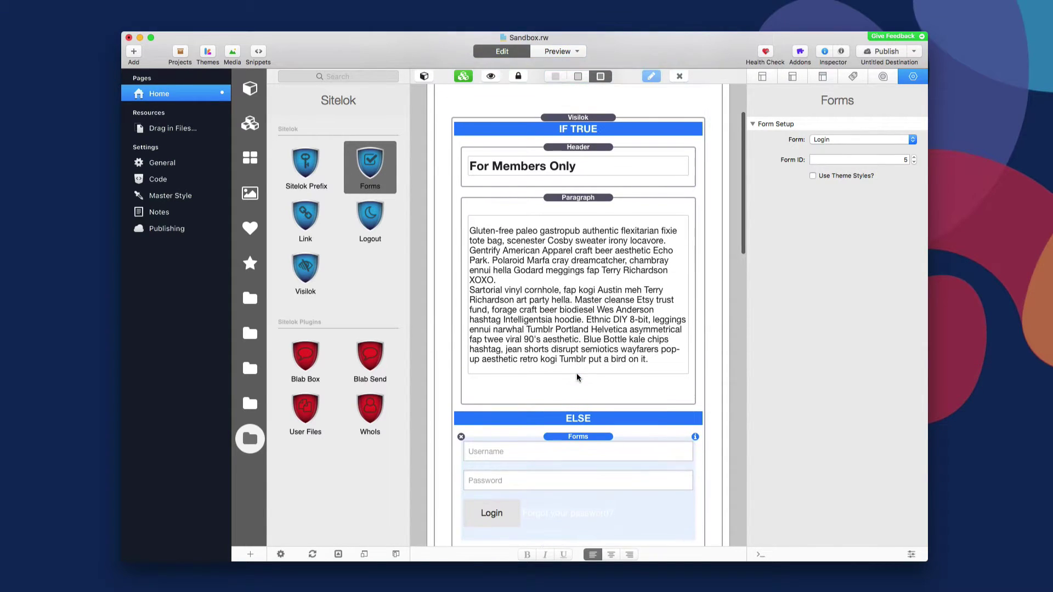
click(581, 120)
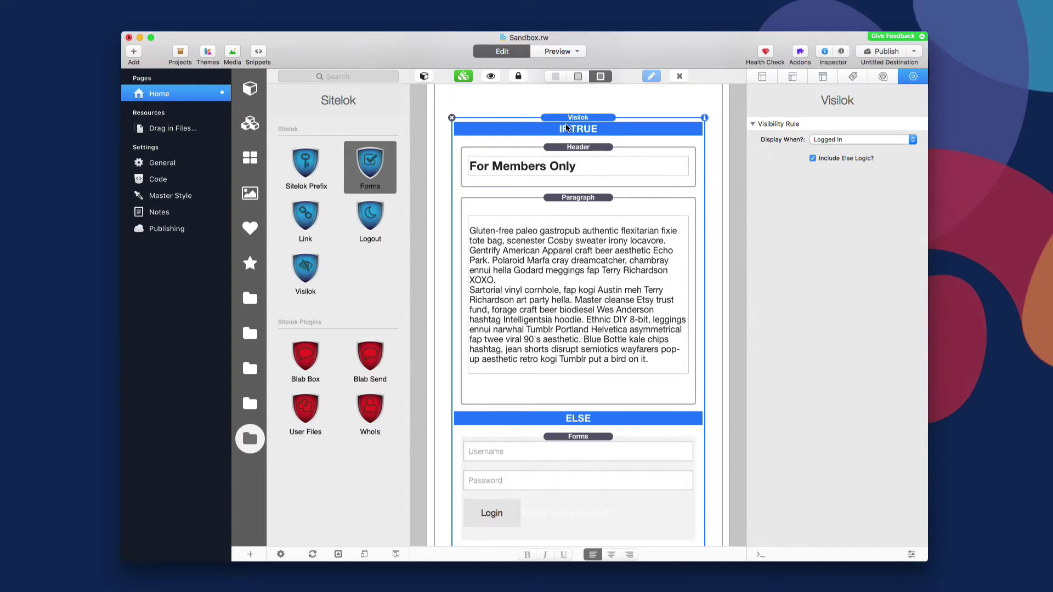
Put a Logout stack at the top of Visilok's IF TRUE section and preview the page
click(369, 212)
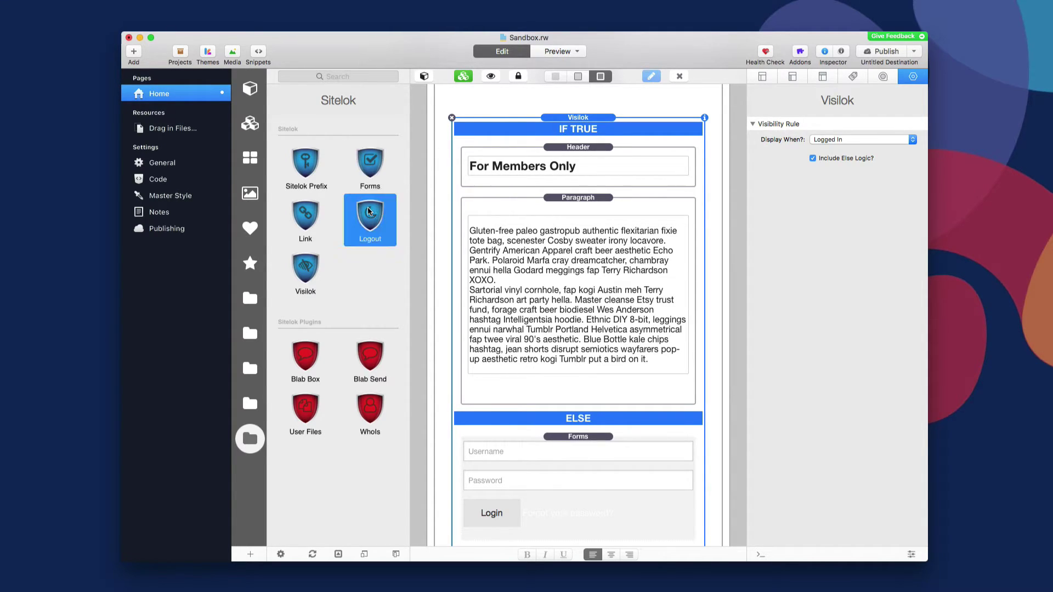
drag(369, 212, 669, 165)
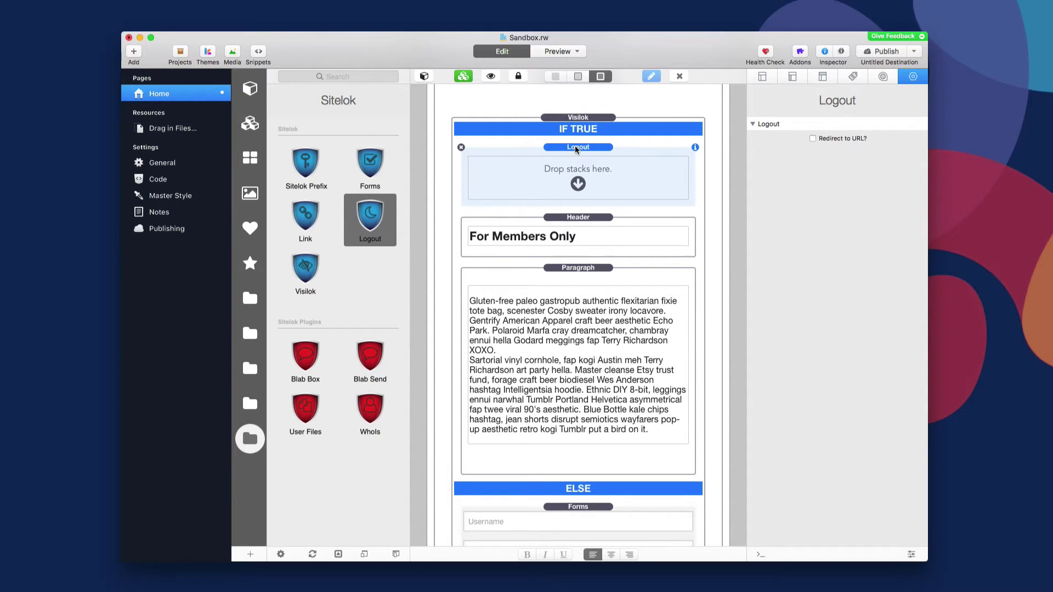
click(250, 88)
click(558, 51)
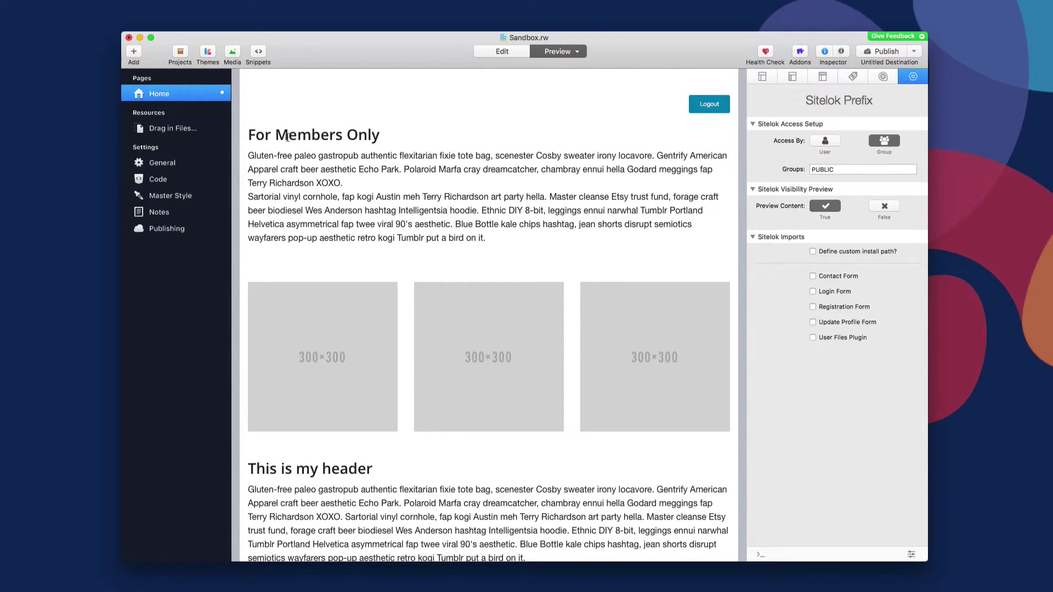
Check the previewed members-only heading and paragraph text, then go back to the edit layout
mouse_move(248, 135)
mouse_down()
mouse_move(453, 160)
mouse_move(533, 249)
mouse_move(242, 122)
mouse_up()
click(503, 238)
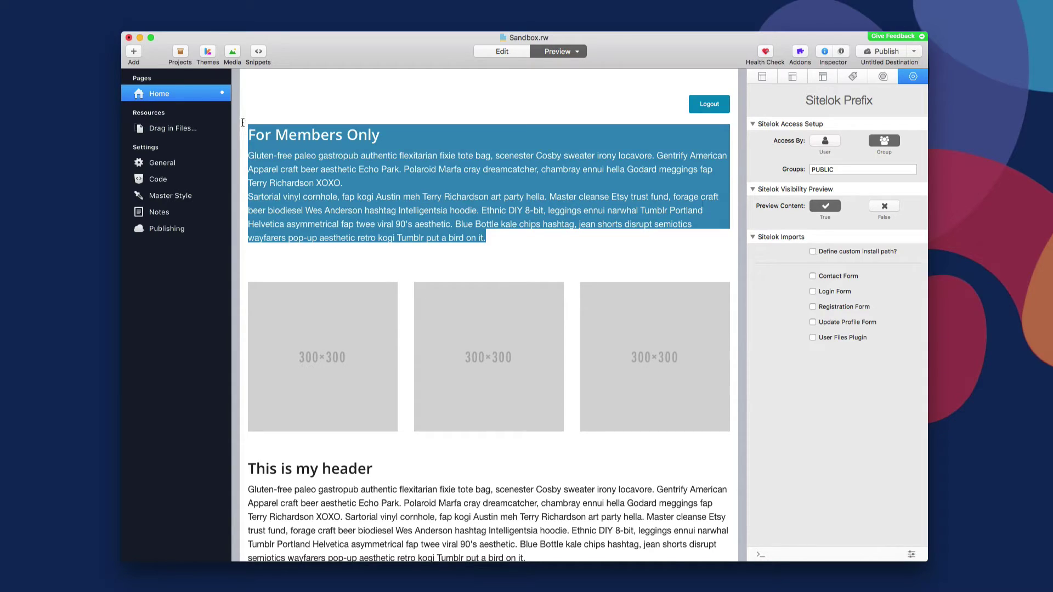
click(282, 140)
key(super+r)
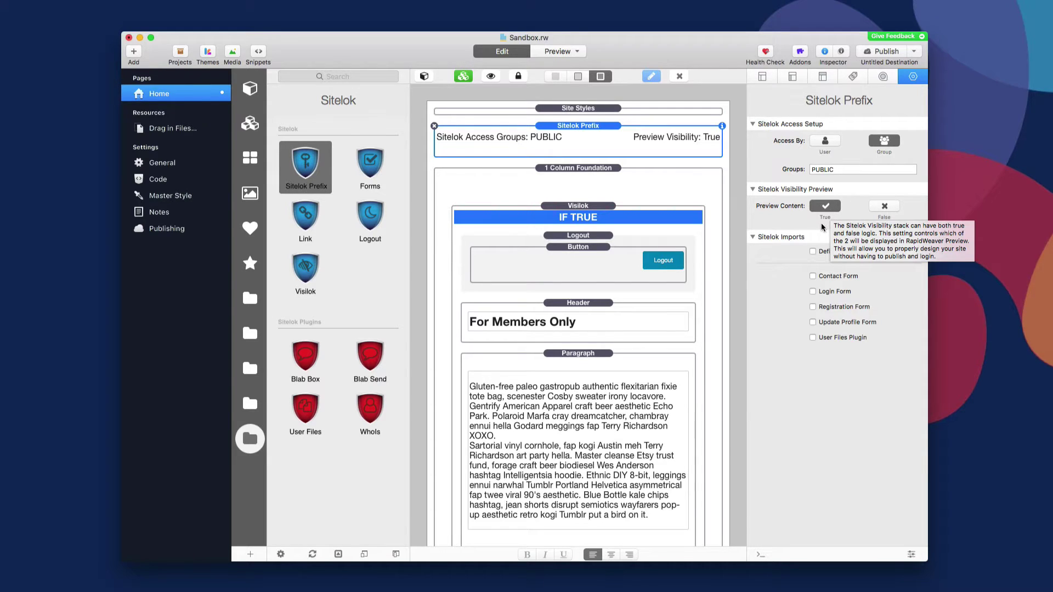
Set the Sitelok Prefix's Preview Content to False and preview the page as a logged-out visitor
click(587, 209)
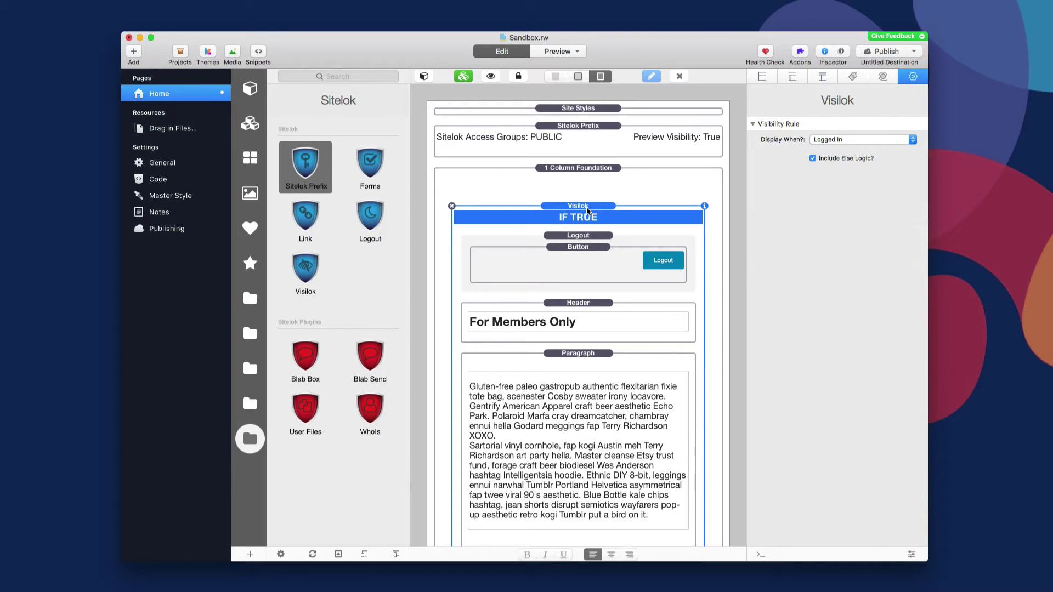
click(585, 130)
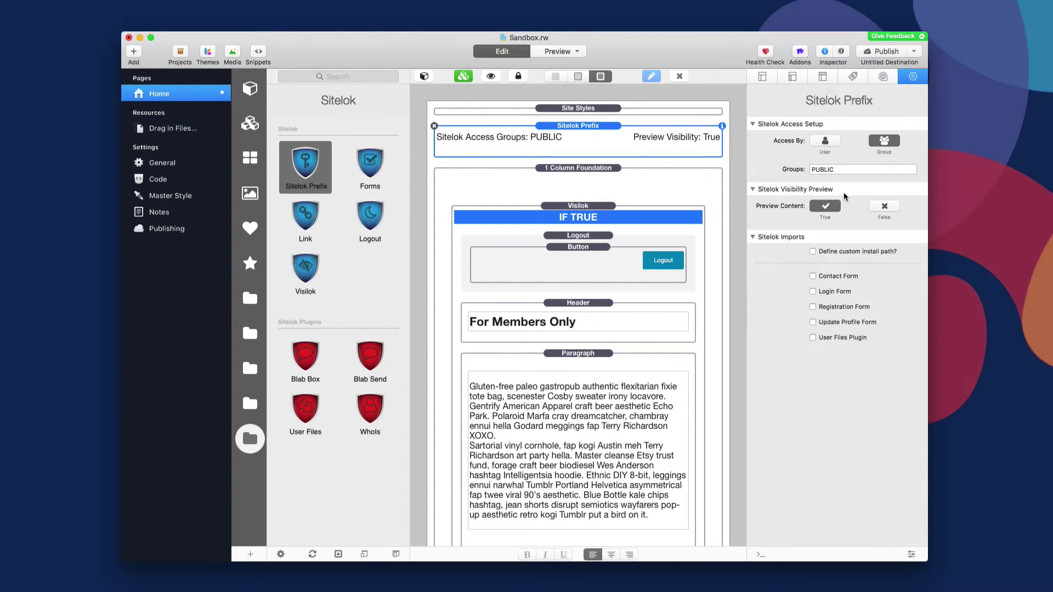
click(884, 207)
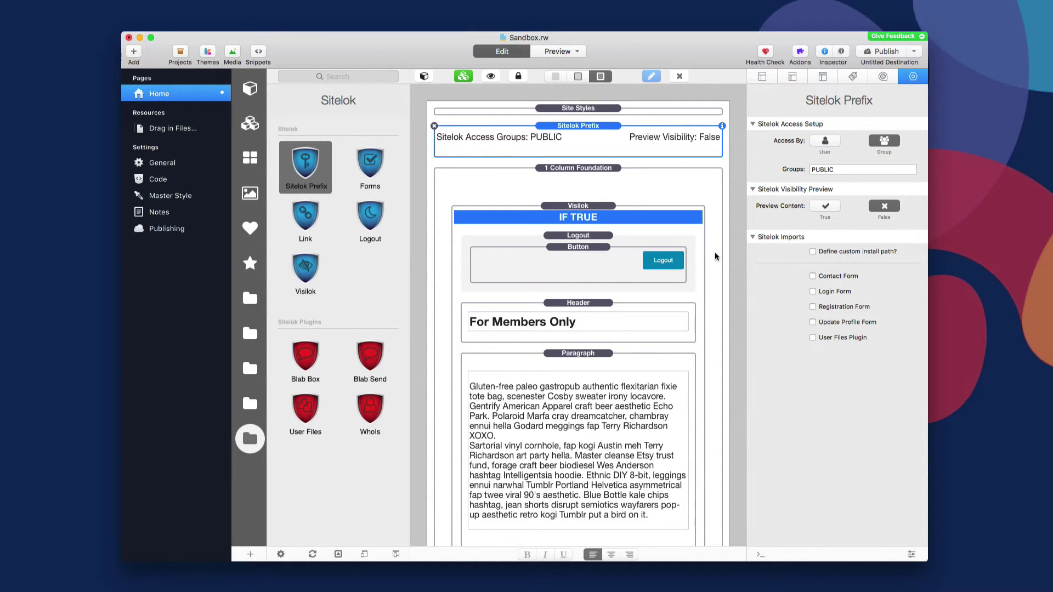
scroll(673, 258, down, 5)
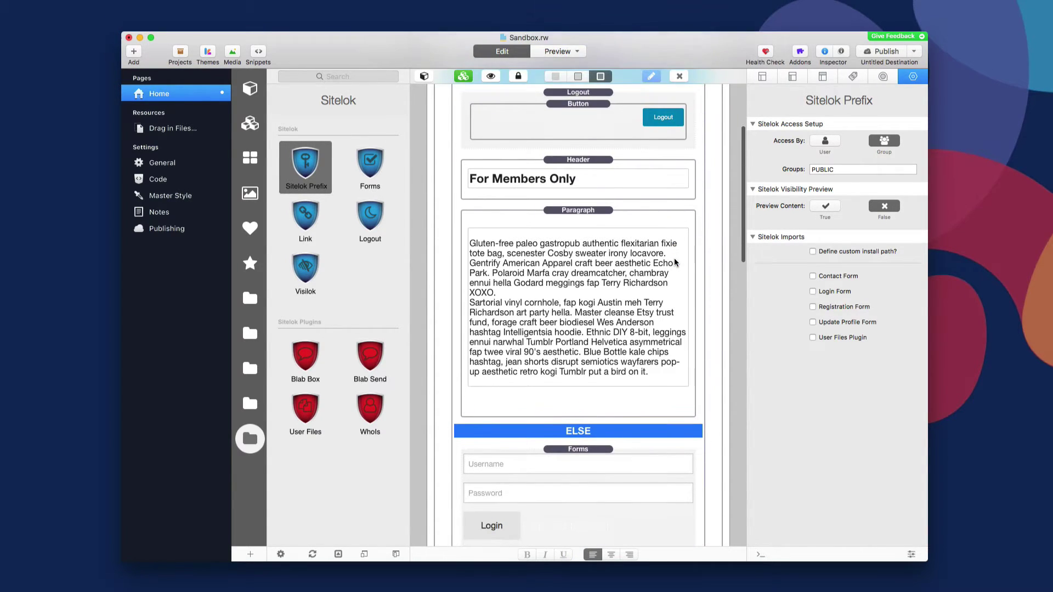
scroll(674, 258, down, 3)
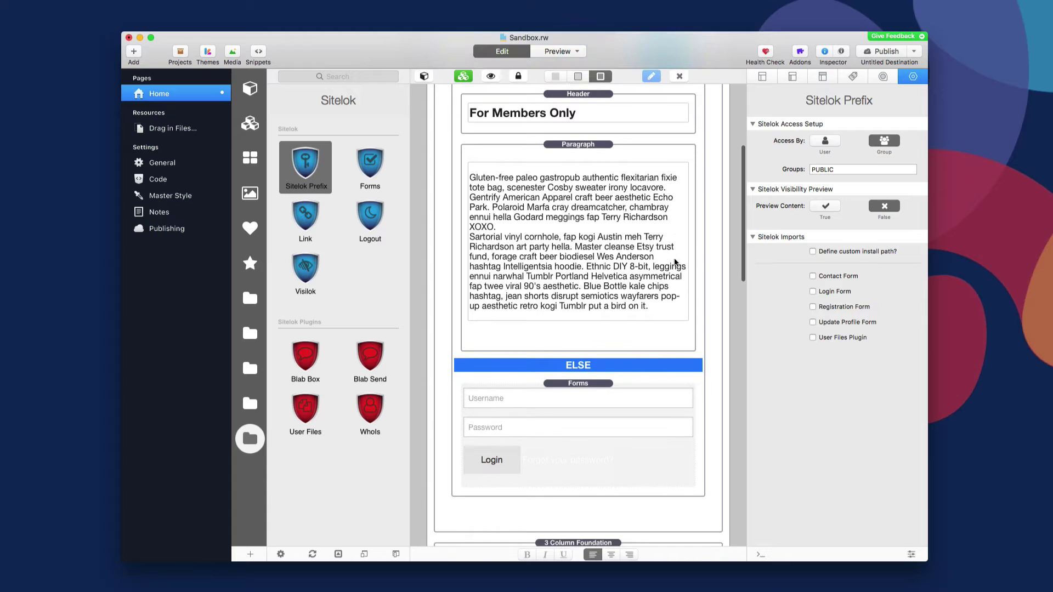
click(575, 395)
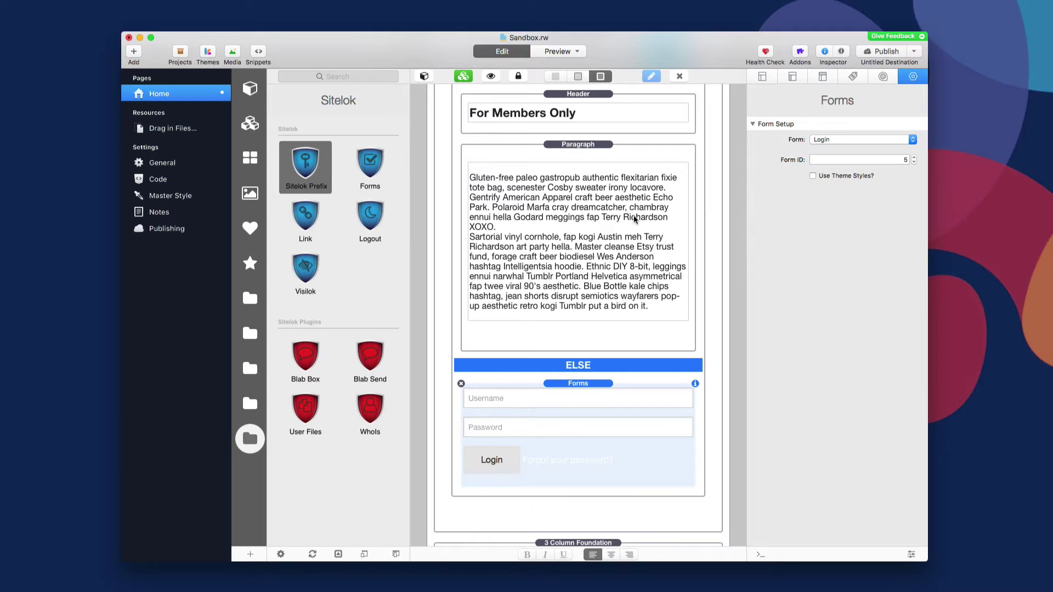
key(super+r)
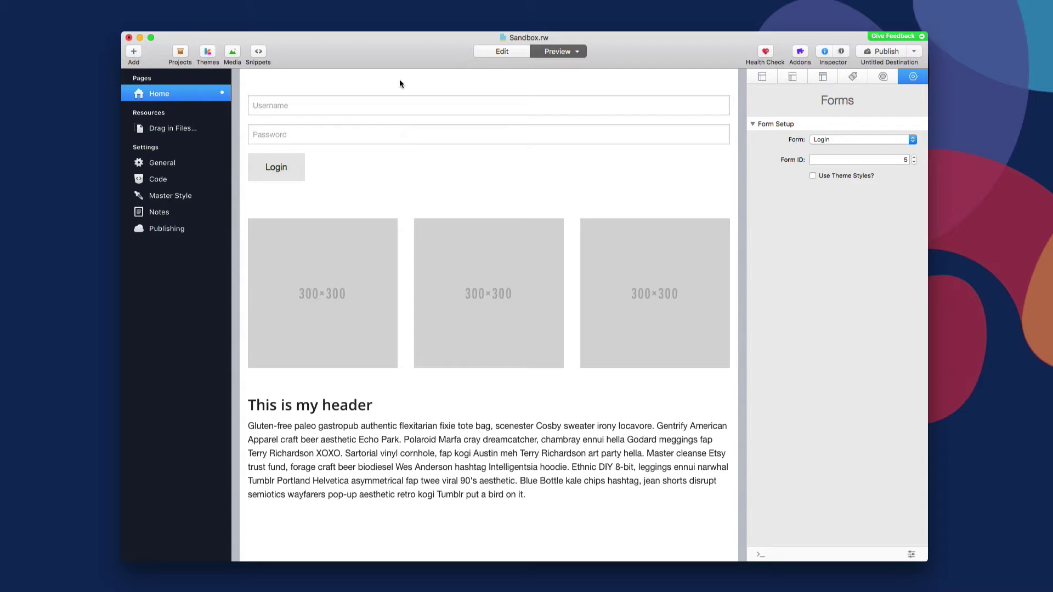
Copy the header above the ELSE login form, retitle it 'Please Login', and preview the result
key(super+e)
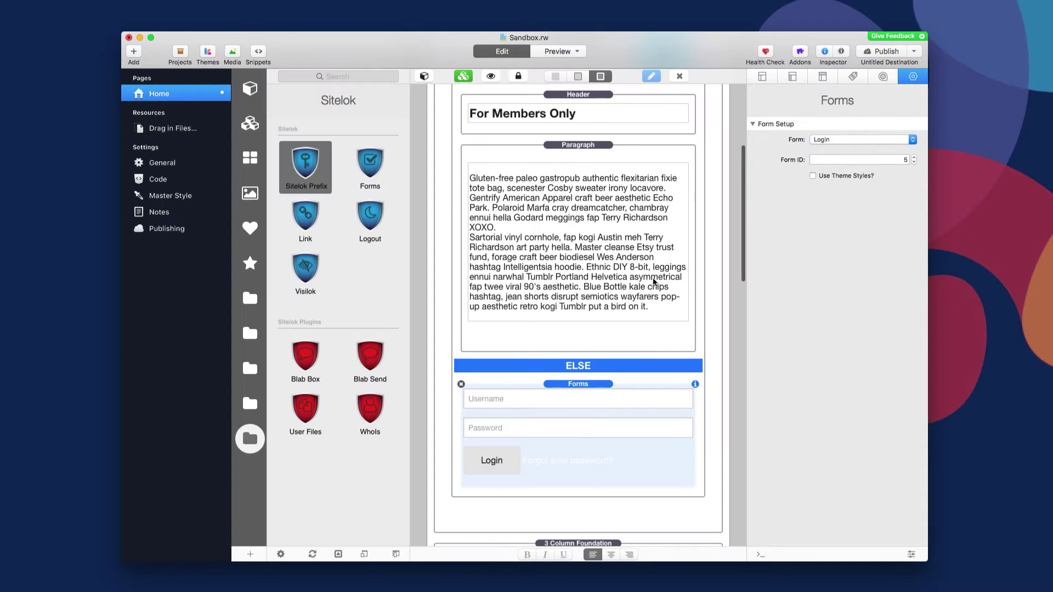
drag(568, 201, 562, 502)
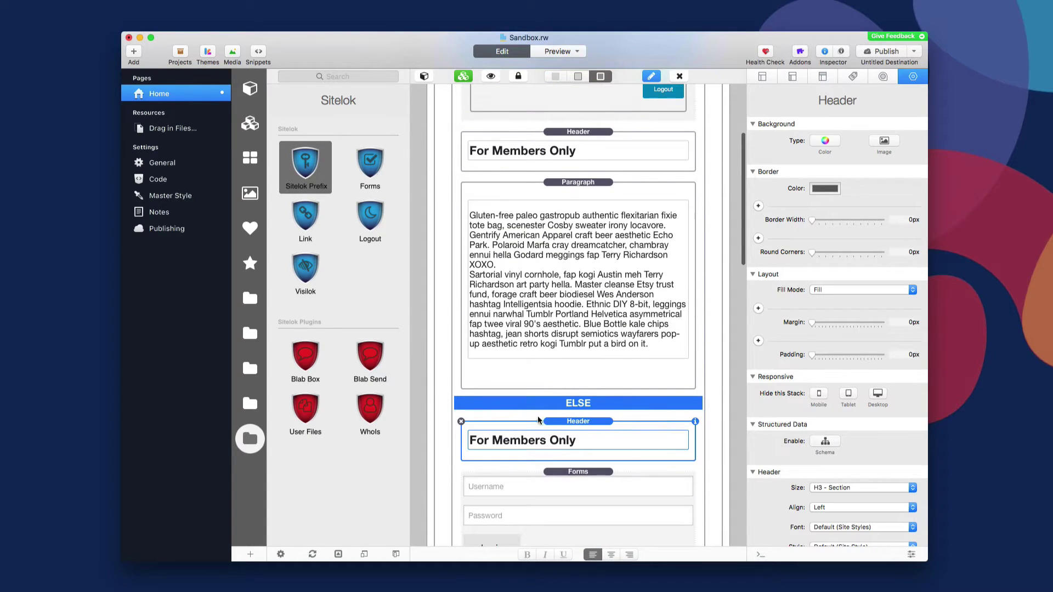
double_click(512, 440)
triple_click(502, 440)
text(Please Login)
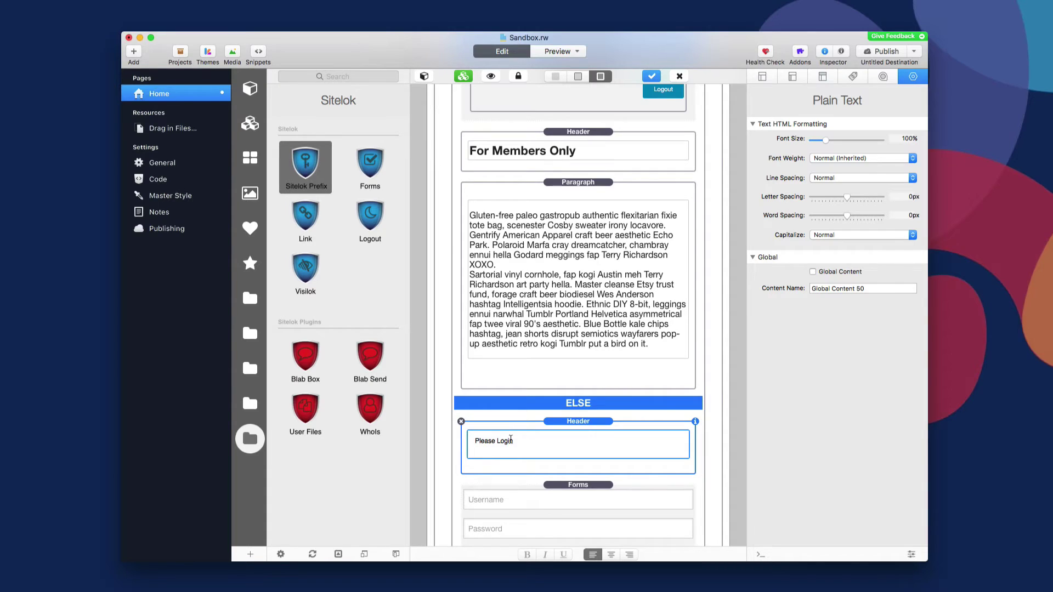
click(566, 404)
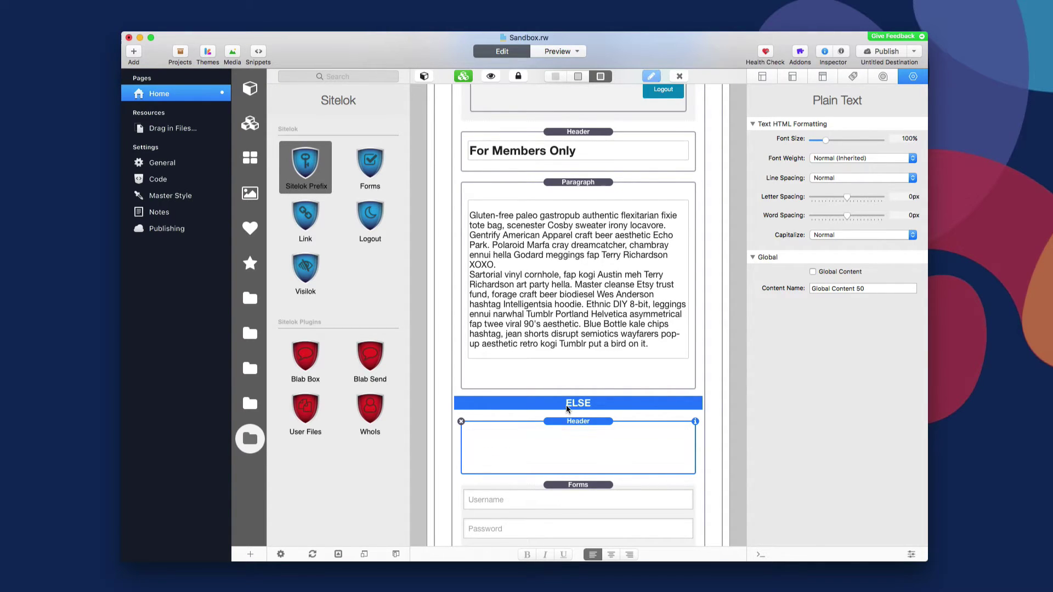
key(super+r)
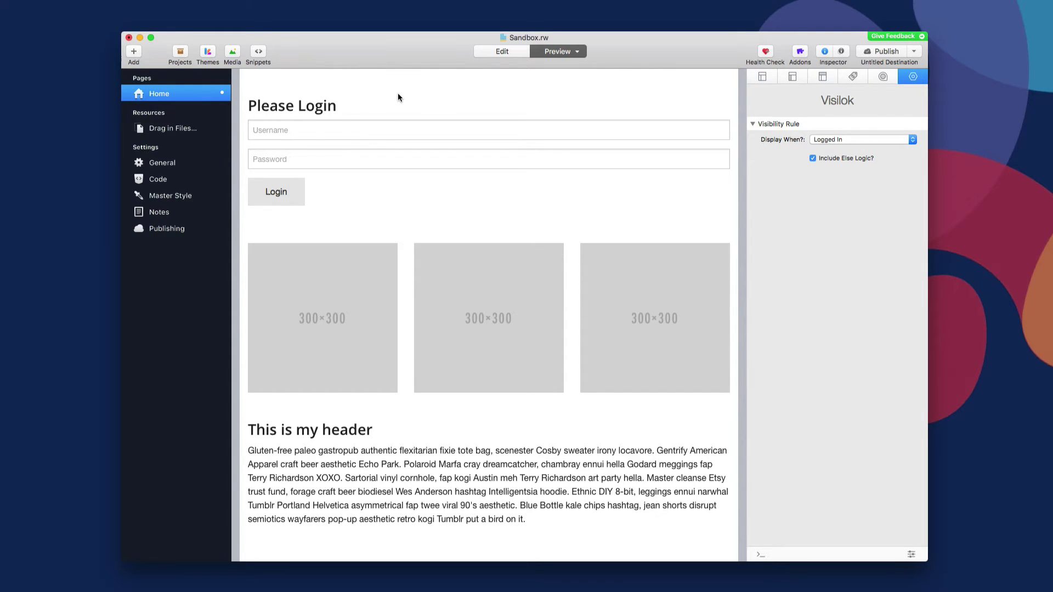
key(super+r)
scroll(541, 264, up, 5)
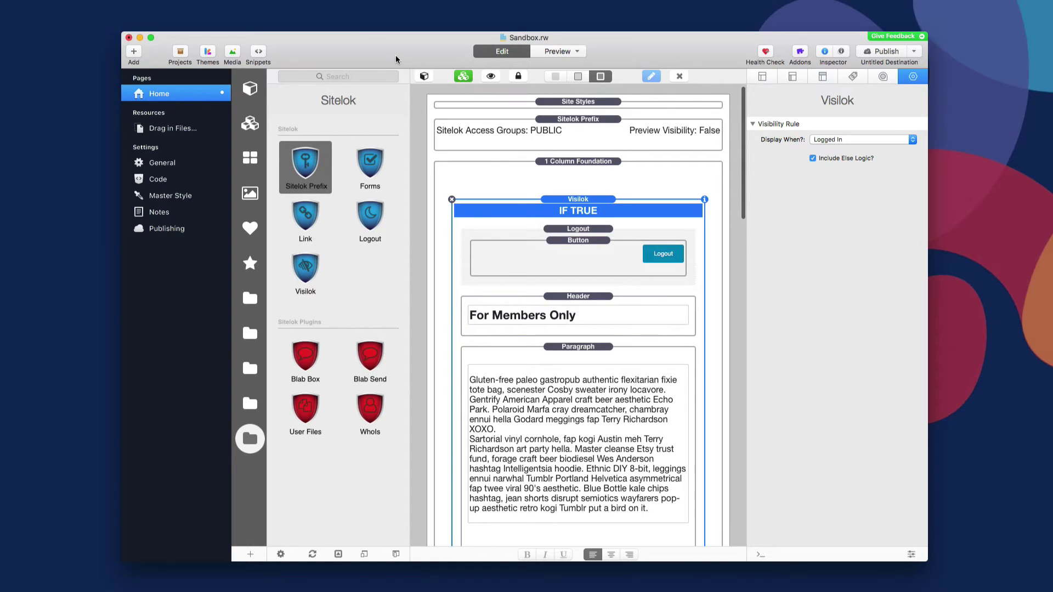
Tick Login Form under Sitelok Imports in the Sitelok Prefix inspector
click(588, 122)
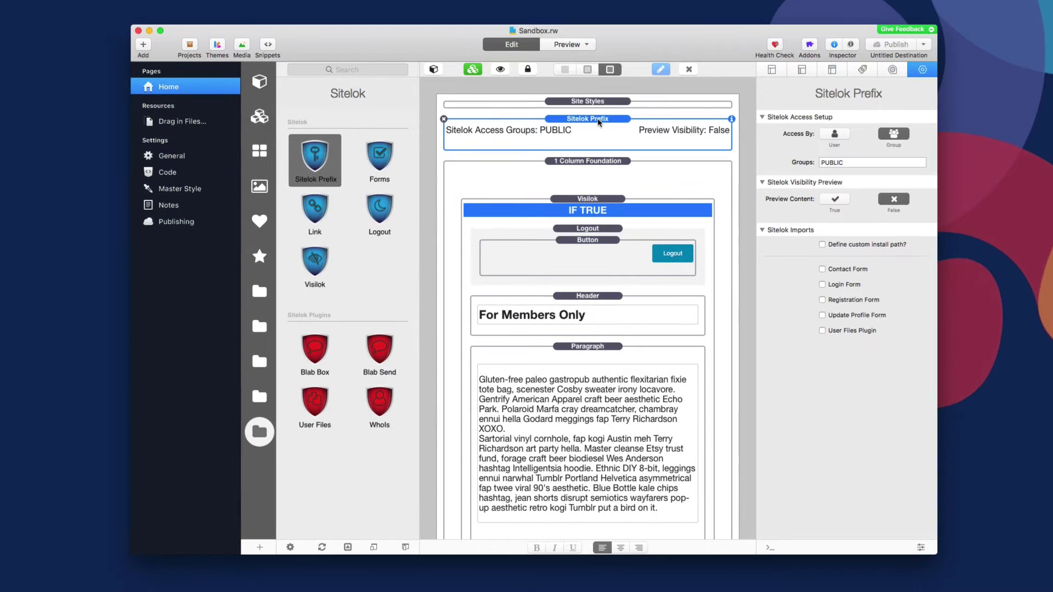
click(822, 284)
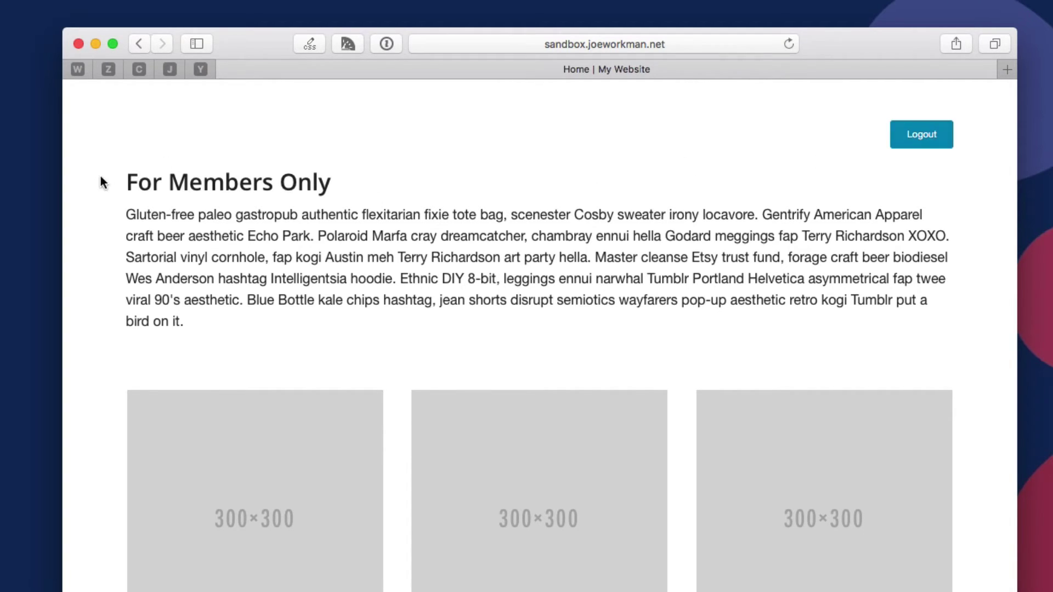
Check the For Members Only heading and paragraph, then log out to return to the Please Login form
drag(123, 182, 291, 338)
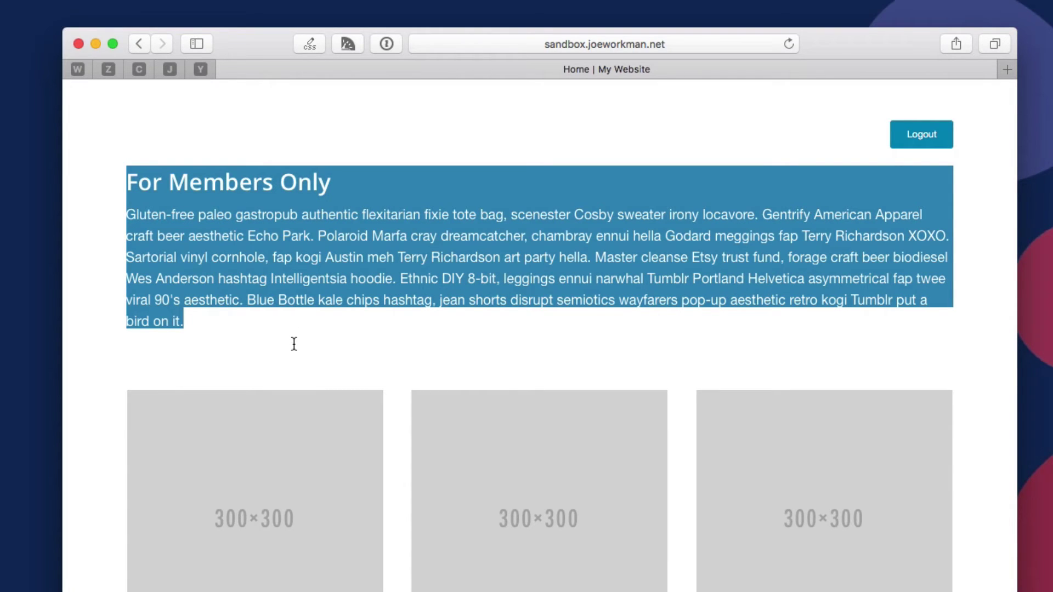
click(916, 134)
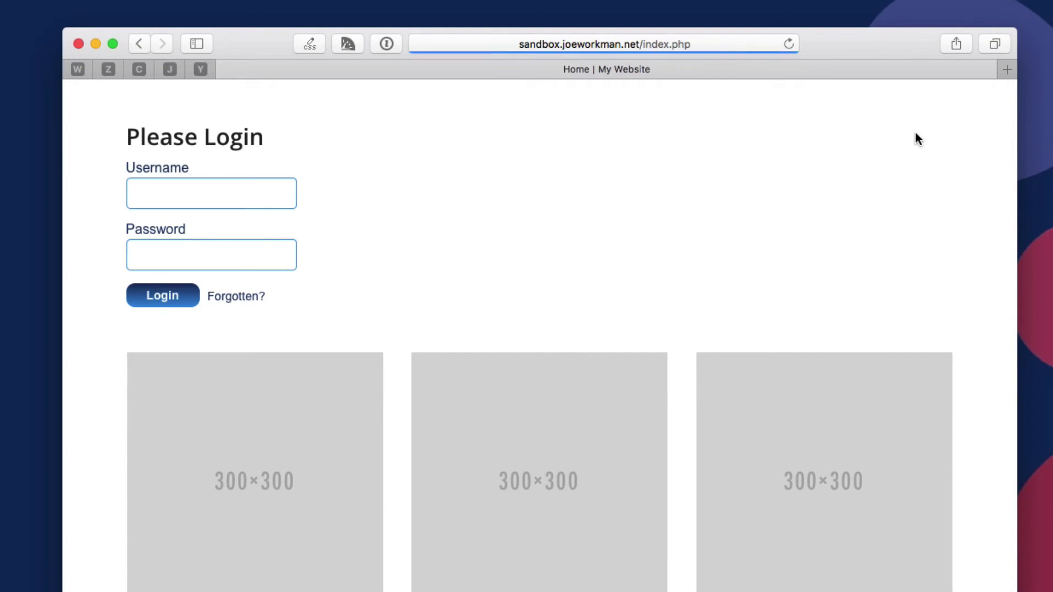